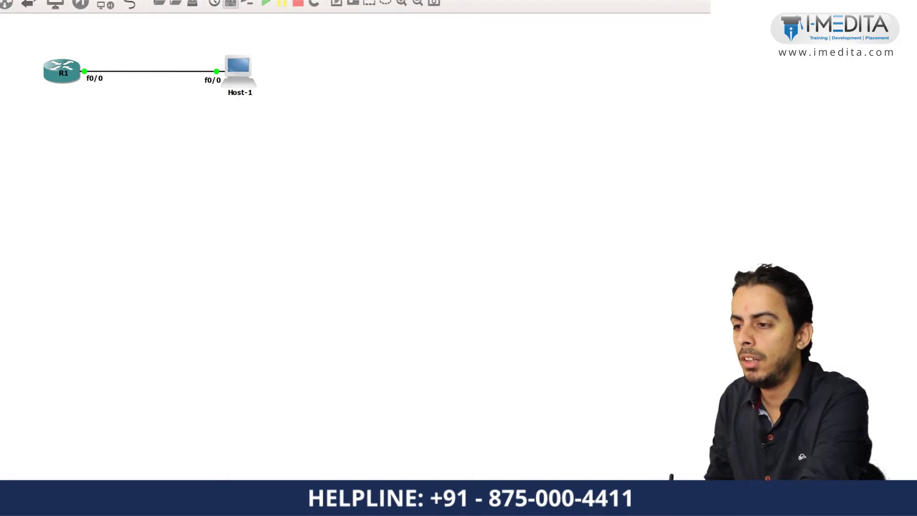
Annotate the diagram: label R1 Mumbai and Host-1 Pune, and circle both f0/0 ports.
drag(47, 44, 54, 43)
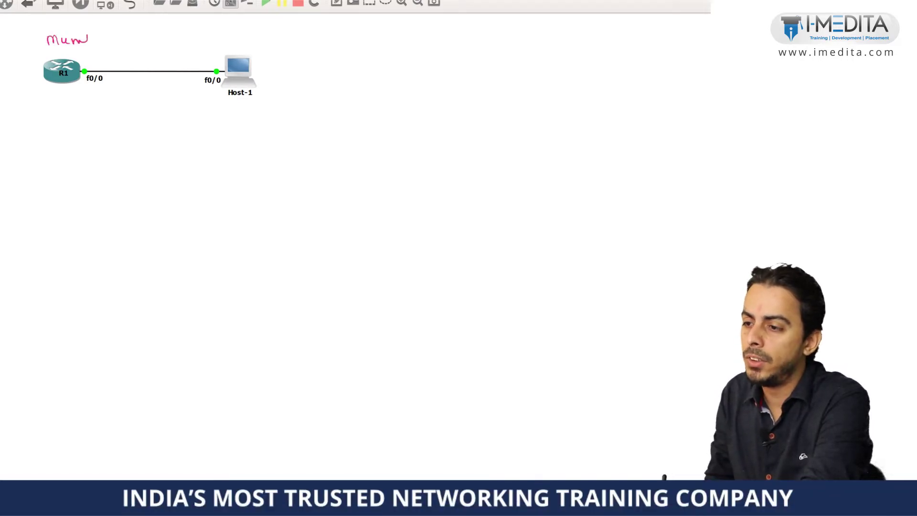
drag(238, 34, 240, 42)
drag(246, 38, 253, 44)
drag(260, 41, 259, 44)
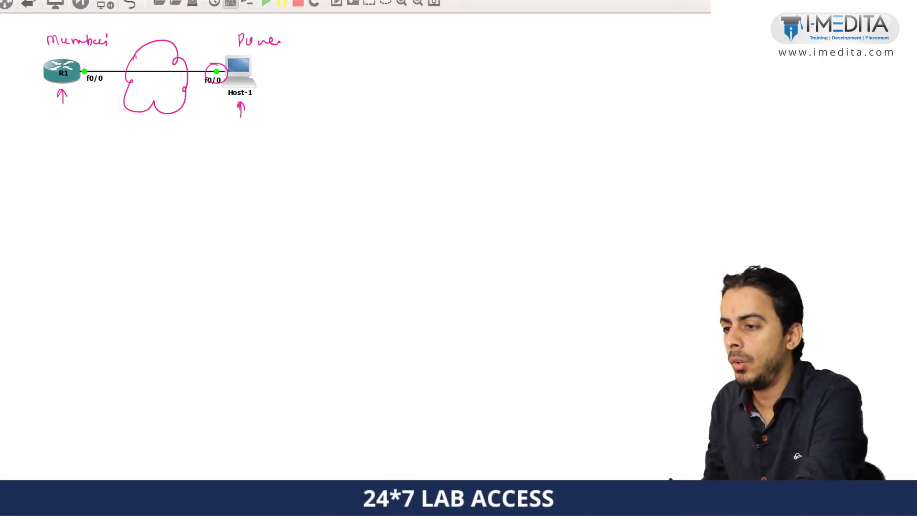
mouse_move(93, 57)
mouse_down()
mouse_move(76, 87)
mouse_move(96, 57)
mouse_up()
drag(213, 54, 205, 56)
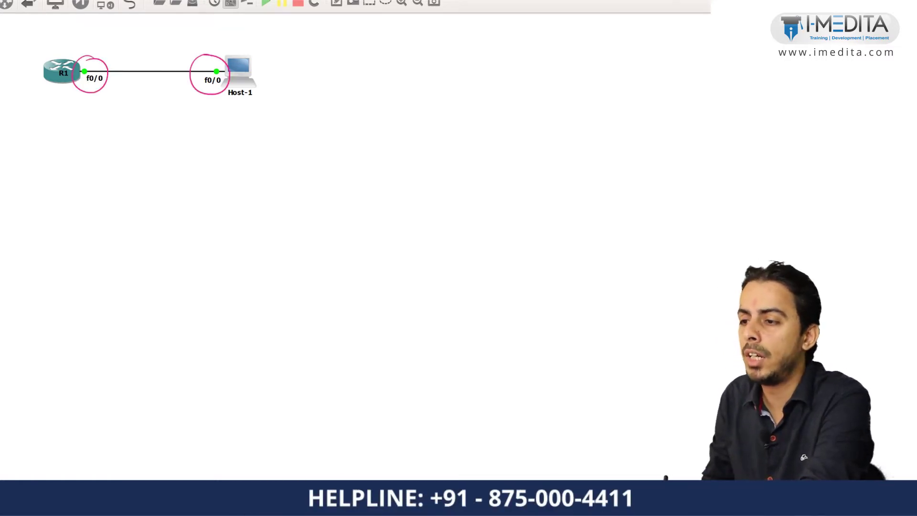
drag(58, 44, 66, 45)
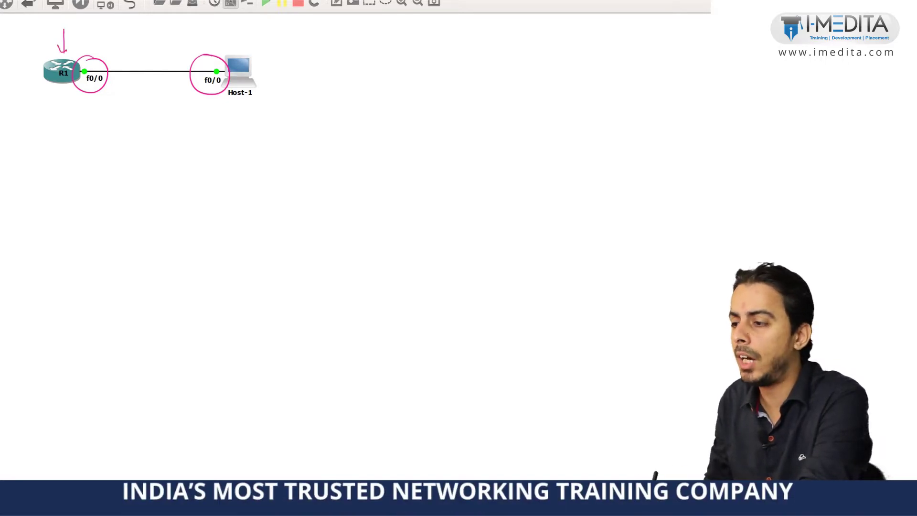
key(e)
Circle Host-1 and write 'Telnet / SSH' above the link, then clear the annotations.
drag(254, 43, 256, 44)
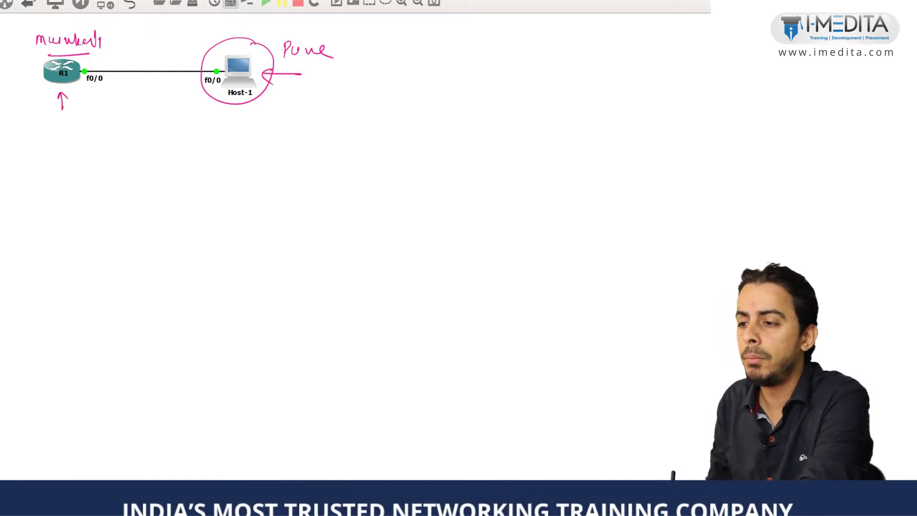
drag(168, 36, 187, 32)
drag(190, 23, 193, 51)
mouse_move(128, 17)
mouse_down()
mouse_move(125, 49)
mouse_move(184, 43)
mouse_up()
mouse_move(221, 16)
mouse_down()
mouse_move(214, 45)
mouse_move(232, 40)
mouse_up()
drag(244, 26, 246, 37)
mouse_move(246, 34)
mouse_down()
mouse_move(228, 45)
mouse_move(259, 44)
mouse_up()
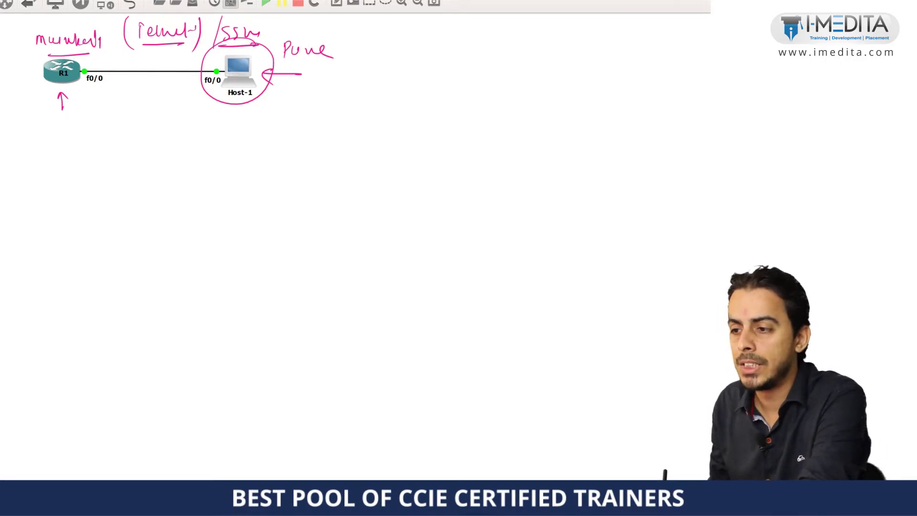
key(Escape)
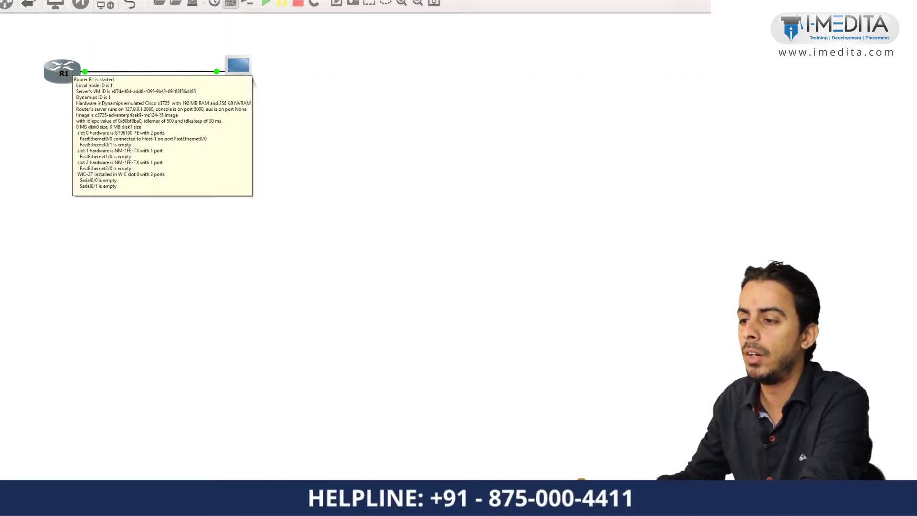
In R1's console, set f0/0 to 192.168.10.1 255.255.255.0 and bring it up.
double_click(62, 72)
key(Return)
key(Return)
text(conf t)
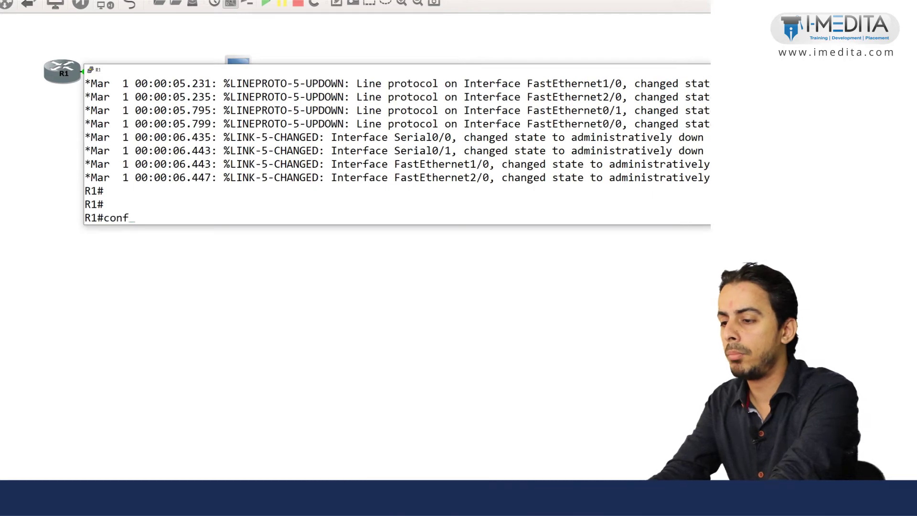
key(Return)
text(inter f0/0)
key(Return)
text(ip add 192.168.10.1)
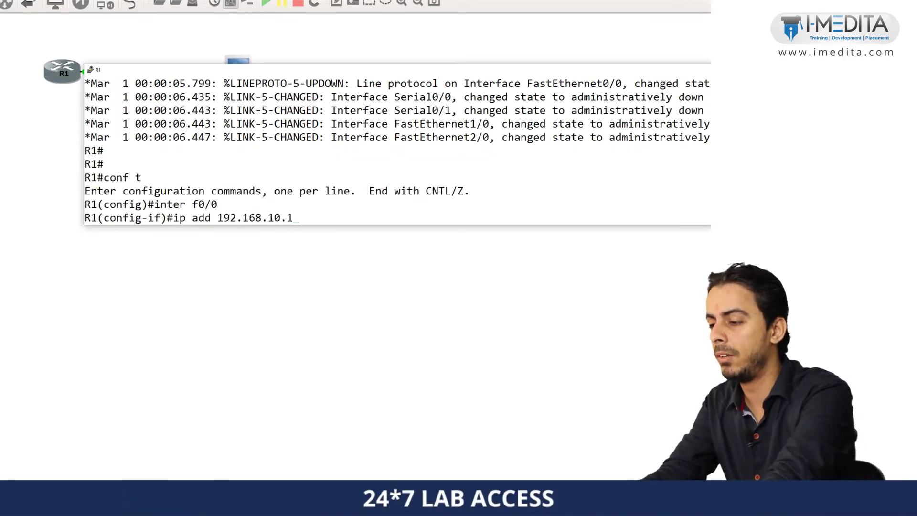
text( 255.255.255.0)
key(Return)
text(no shut)
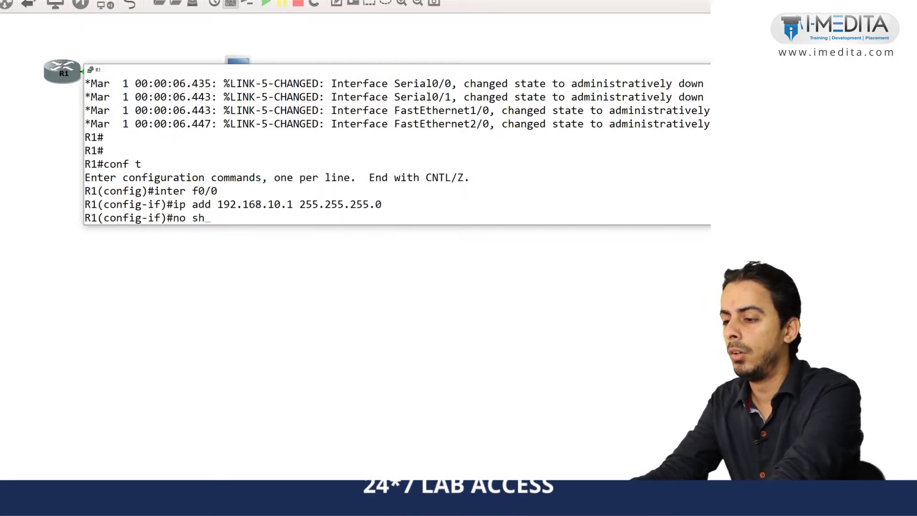
key(Return)
Save R1's running configuration with do wr.
text(exit)
key(Return)
text(do wr)
key(Return)
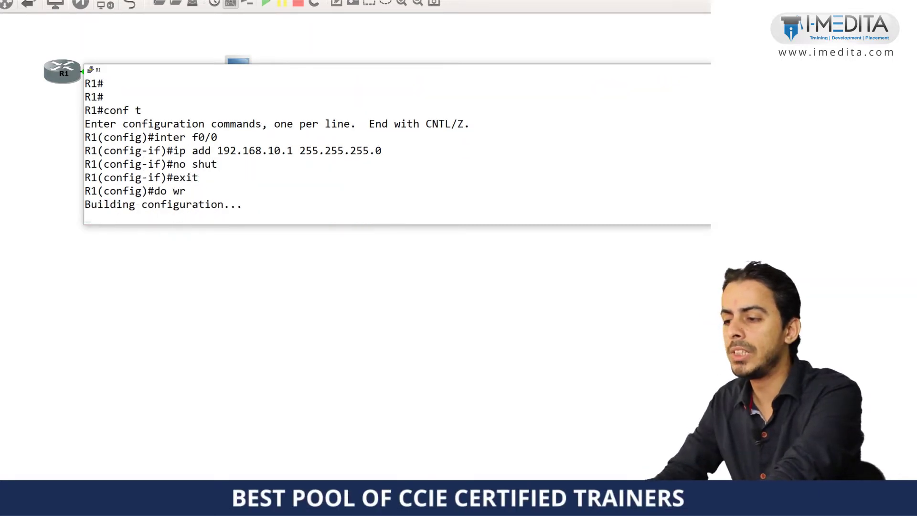
key(alt+Tab)
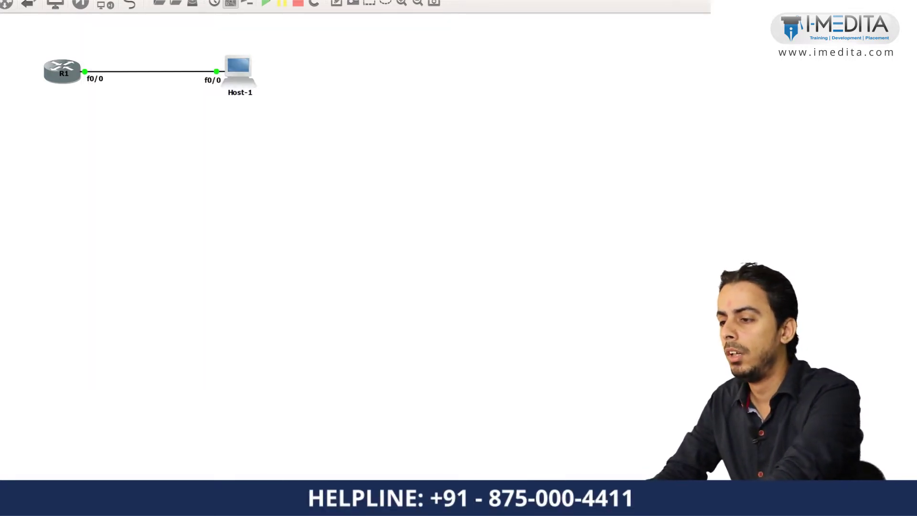
Give Host-1's f0/0 the address 192.168.10.2 255.255.255.0 and enable it.
key(alt+Tab)
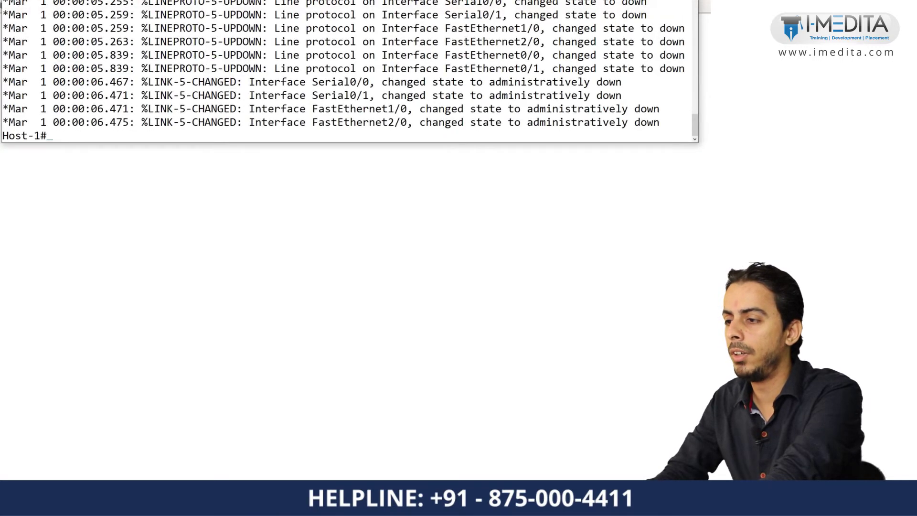
text(conf t)
key(Return)
text(int)
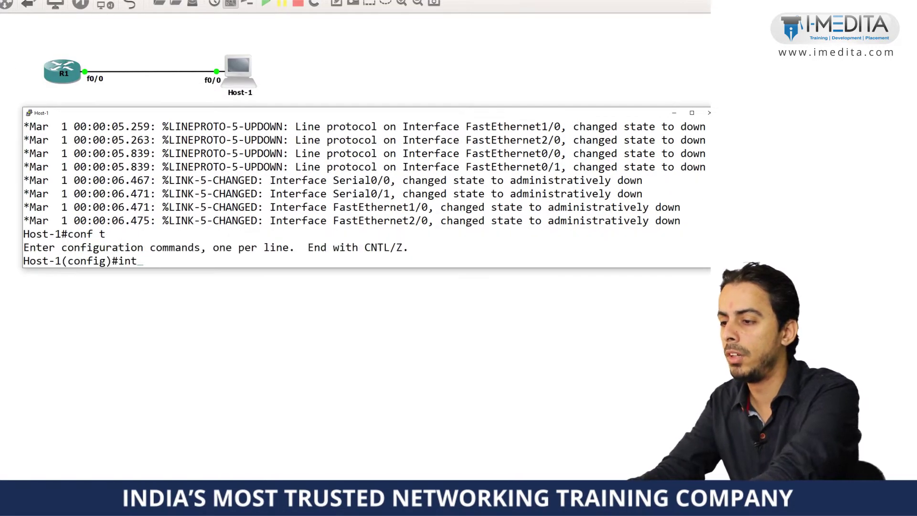
text(er f0/0)
key(Return)
text(ip add 19)
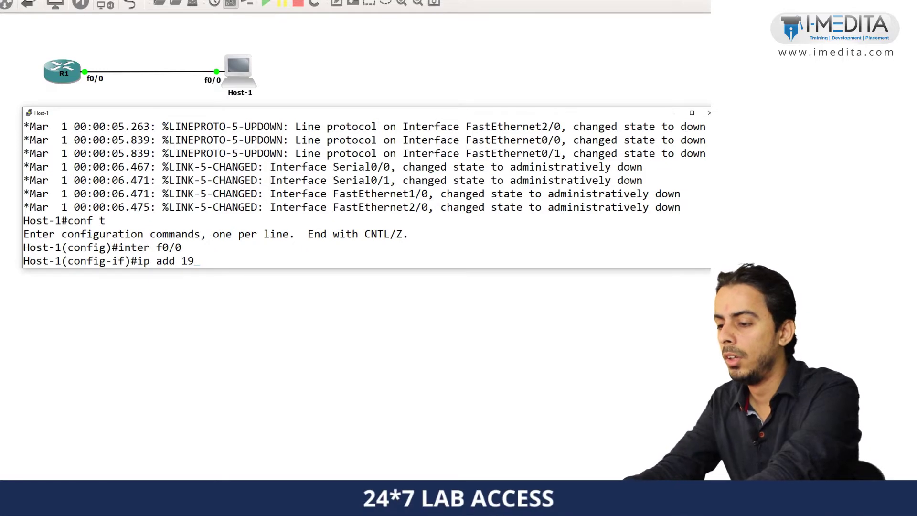
text(2.168.10.2 255.2)
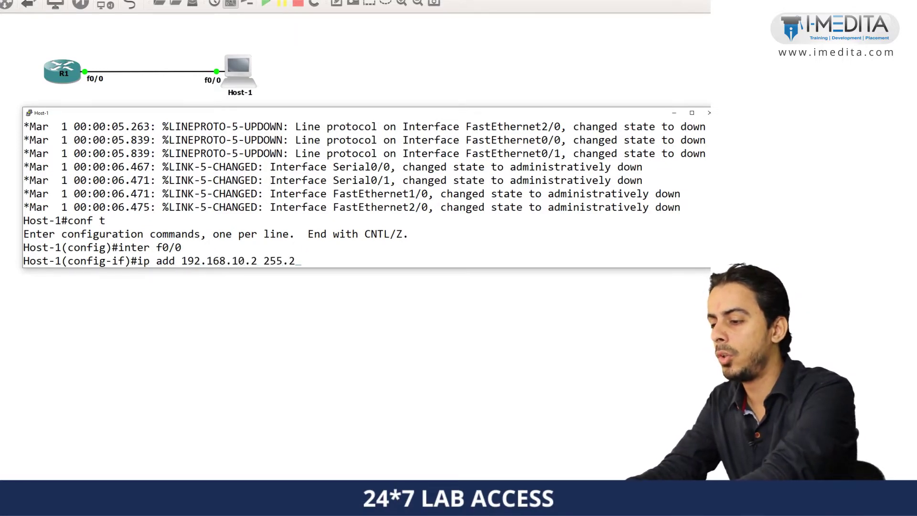
text(55.255.0)
key(Return)
text(no shut)
key(Return)
text(ex)
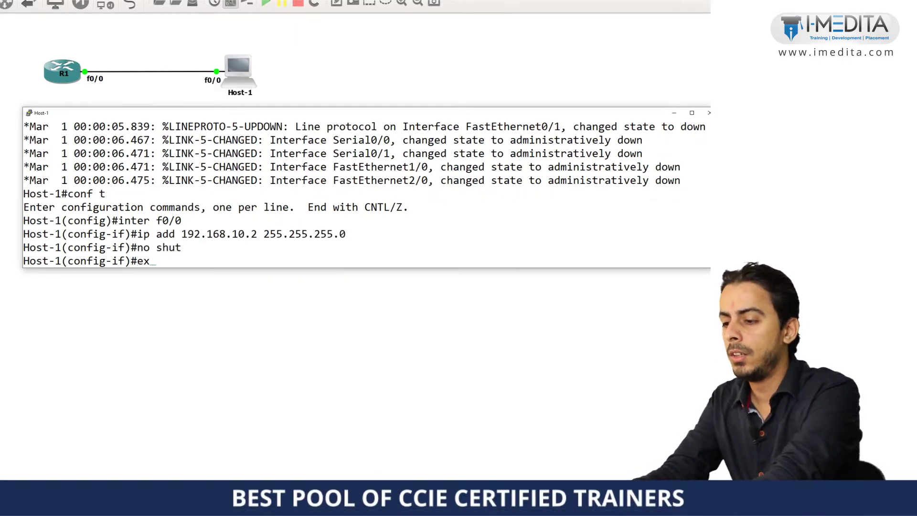
text(it)
key(Return)
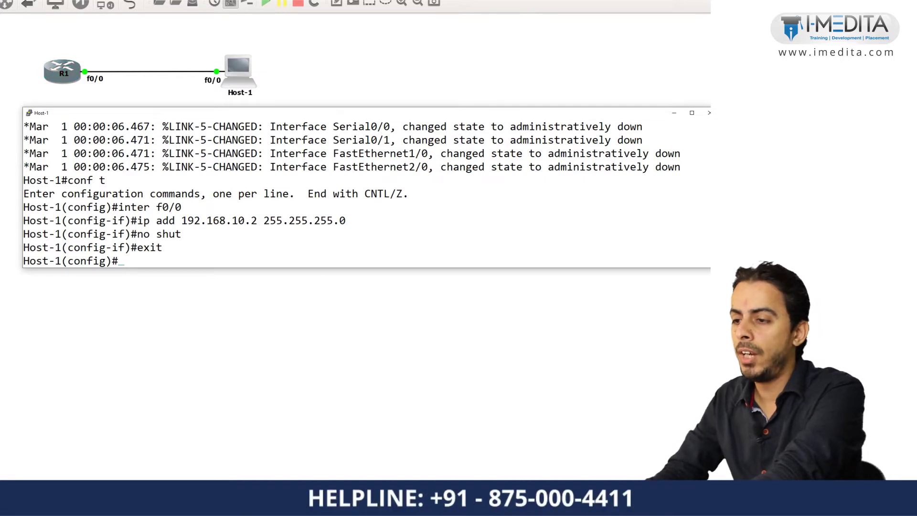
key(alt+Tab)
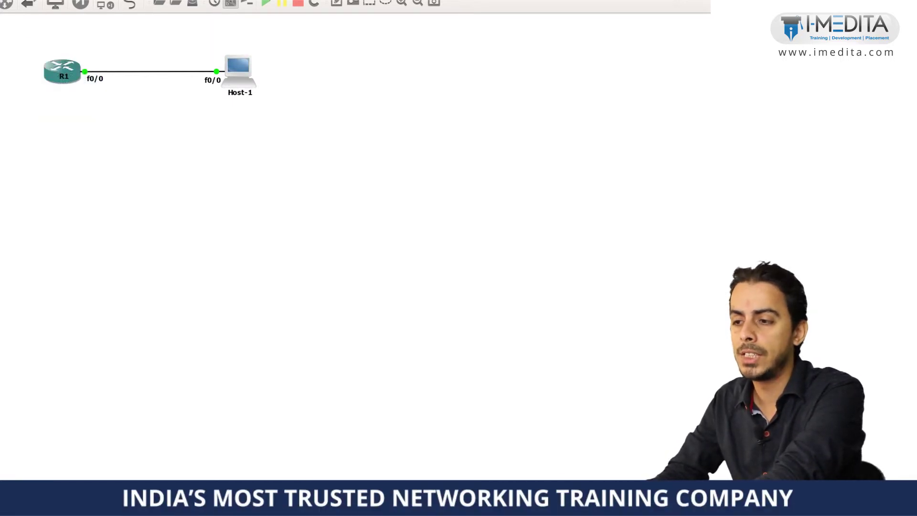
Back in R1's console, enter a 'TELNET PASSWORD!' comment line.
key(alt+Tab)
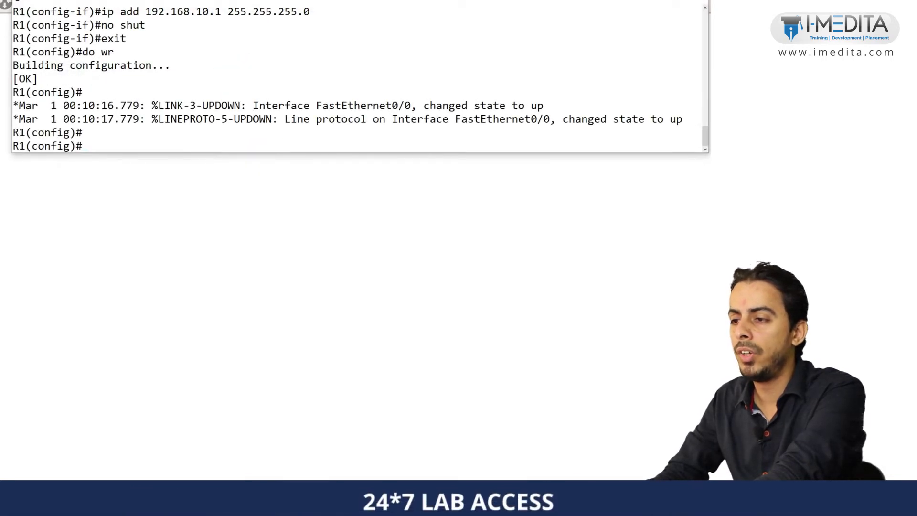
key(Return)
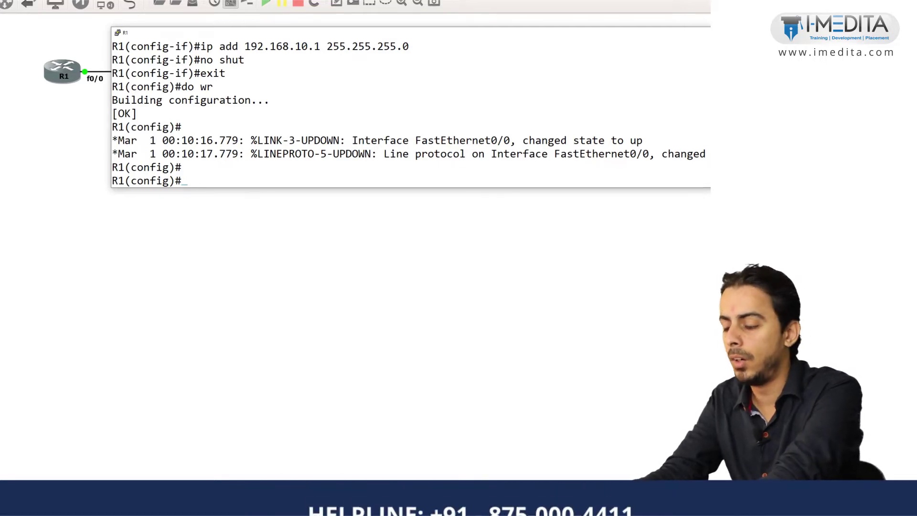
text(T)
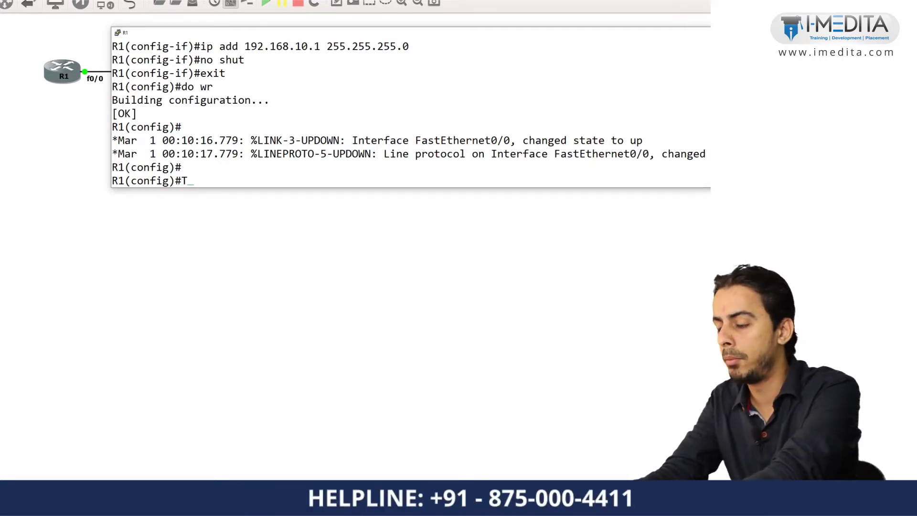
text(ELNET PASSWORDa)
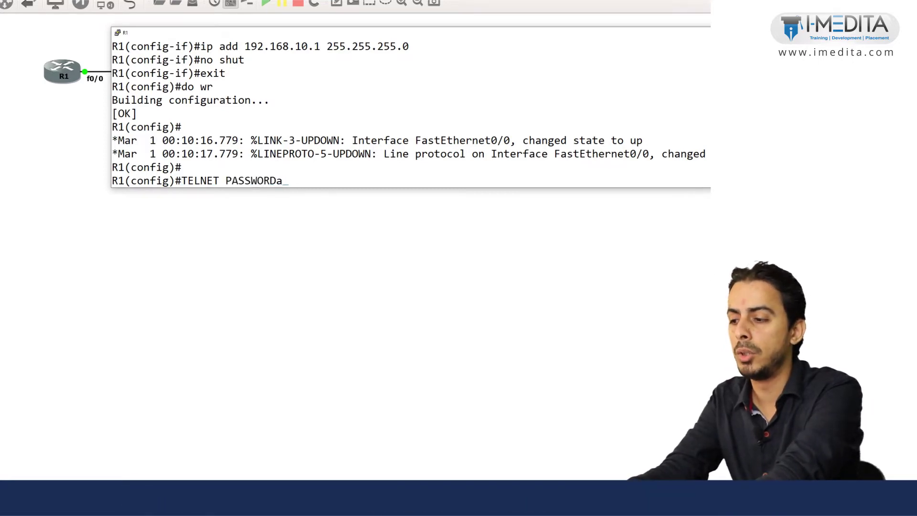
text(!)
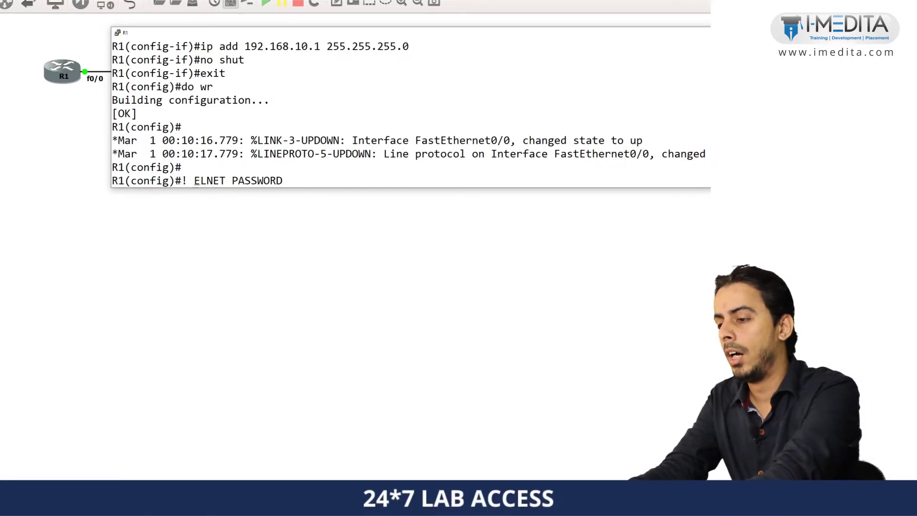
key(Return)
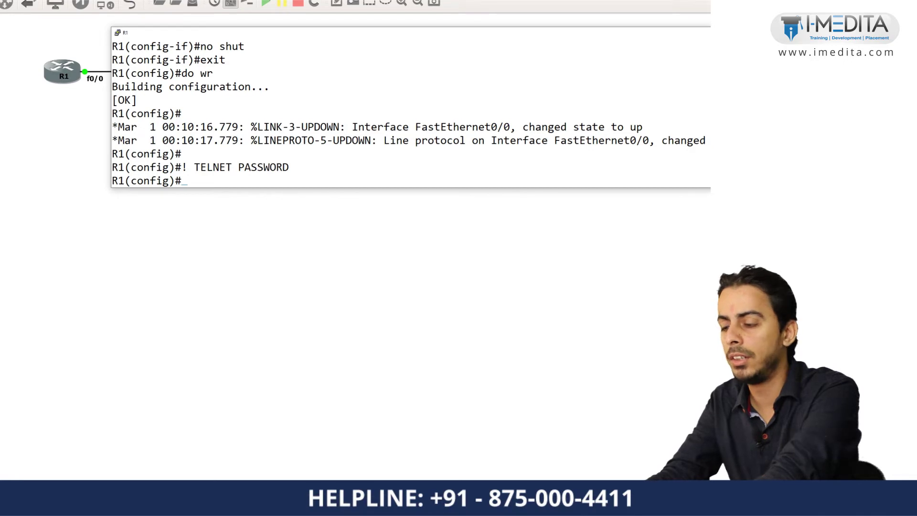
On line vty 0, set the Telnet password and require login, then exit.
text(line vty)
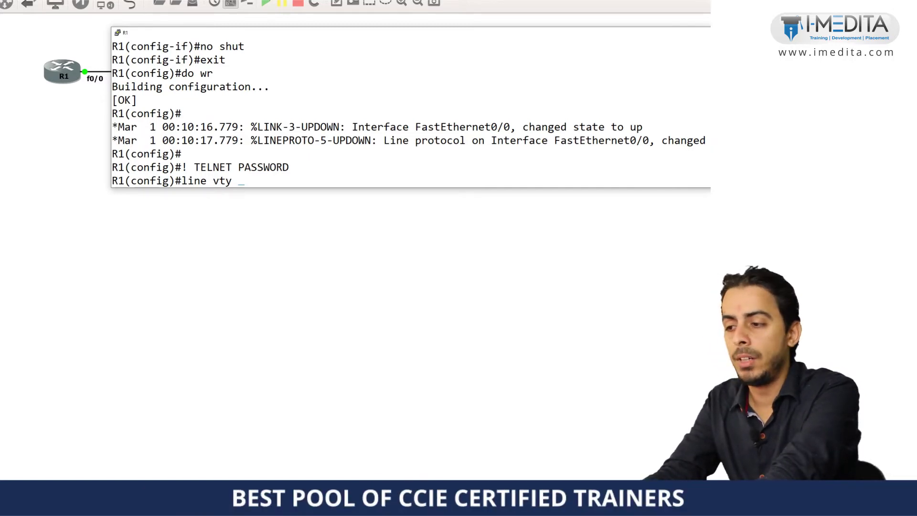
text(0)
key(Return)
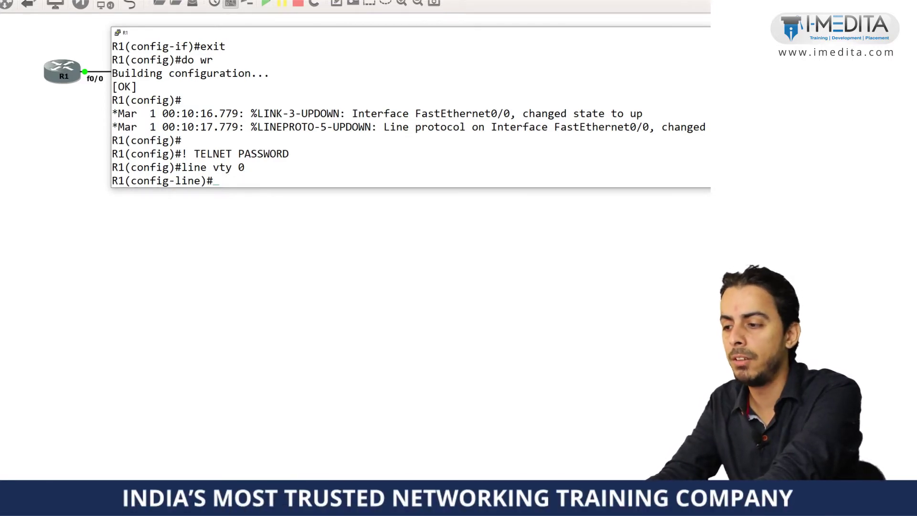
text(pas)
key(Tab)
text(cisco)
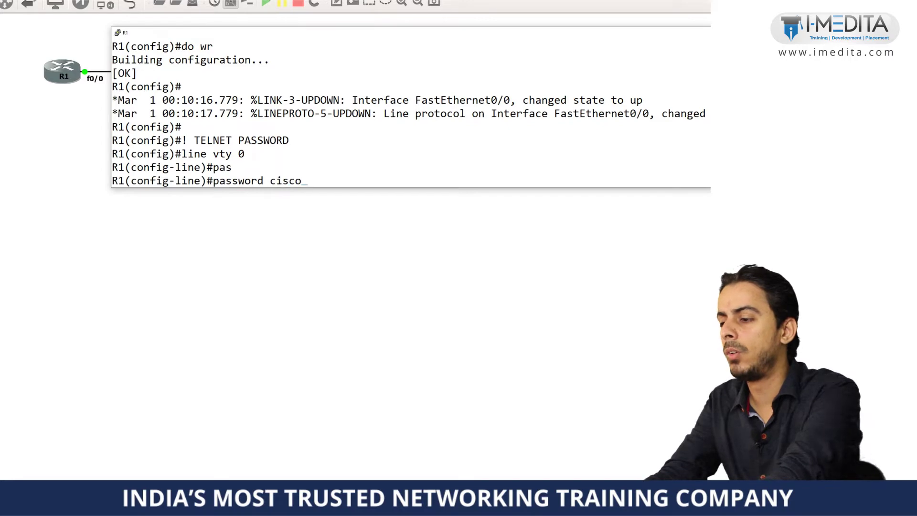
text(12)
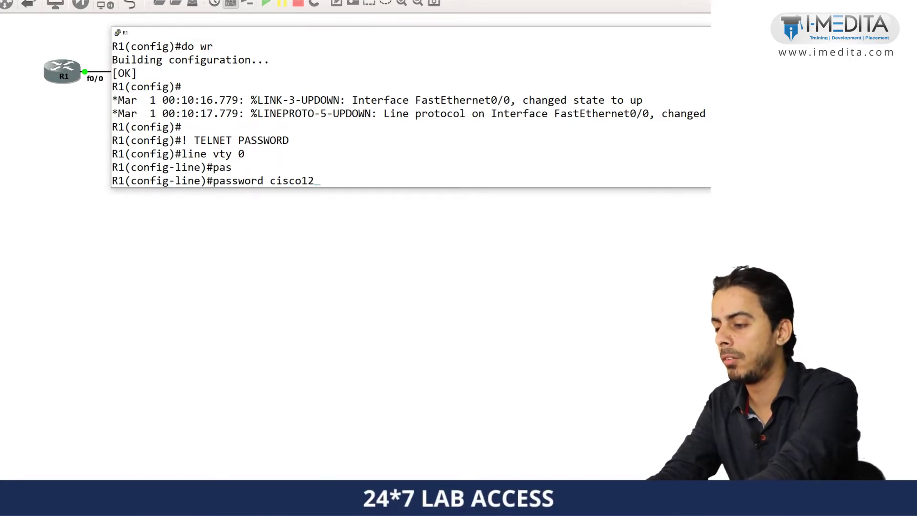
text(3)
key(Return)
text(login)
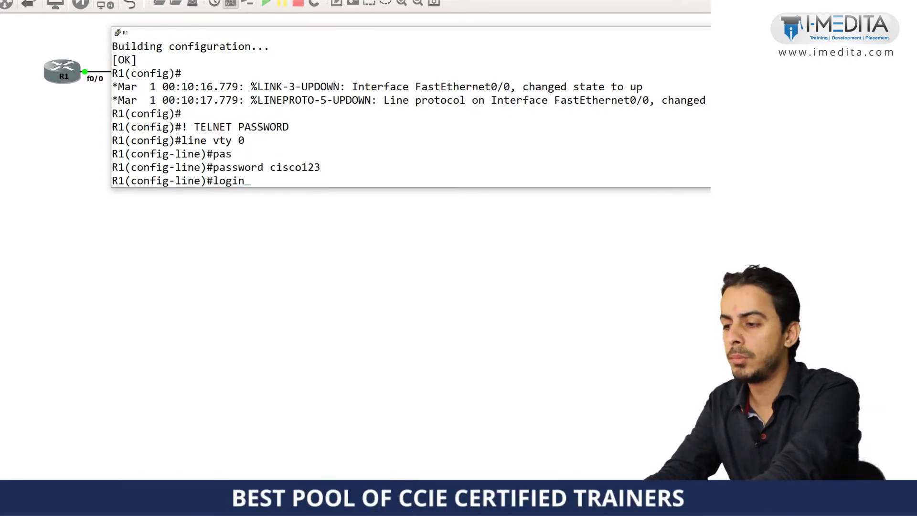
key(Return)
text(exit)
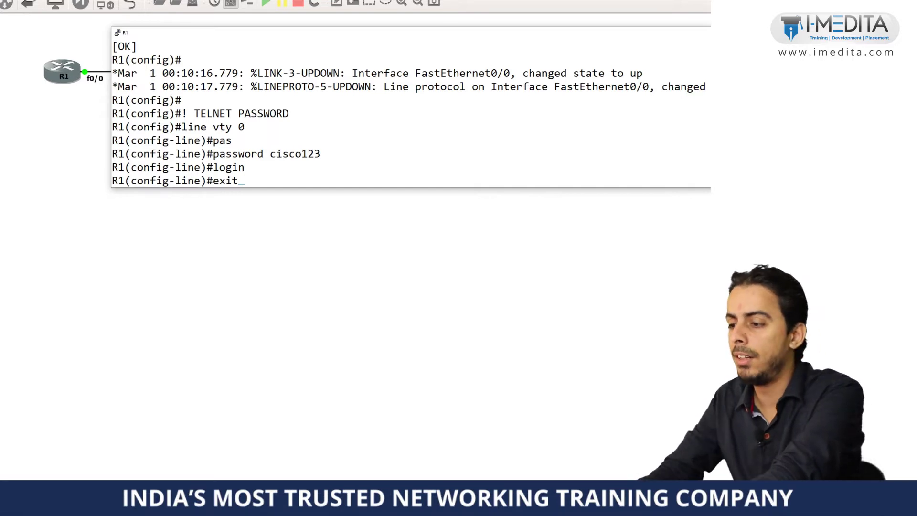
key(Return)
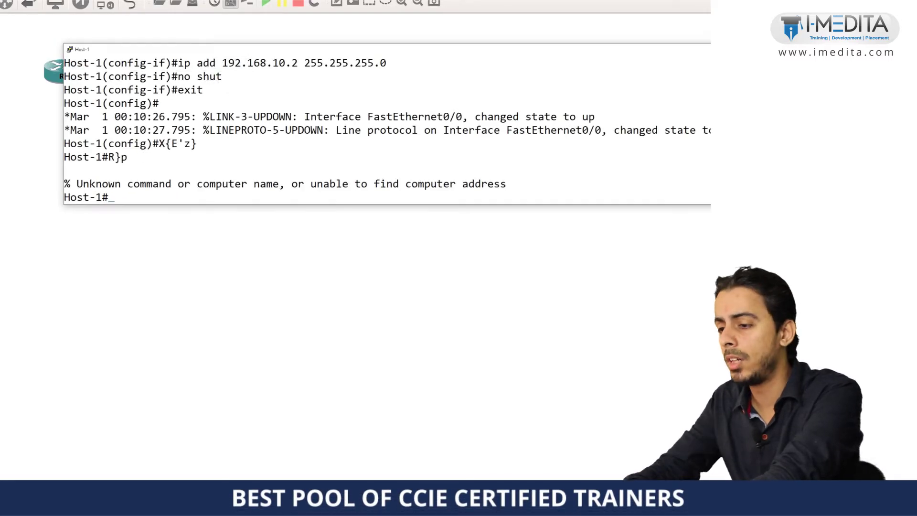
Telnet from Host-1 to R1 at 192.168.10.1 and log in with the password.
key(Return)
text(tel)
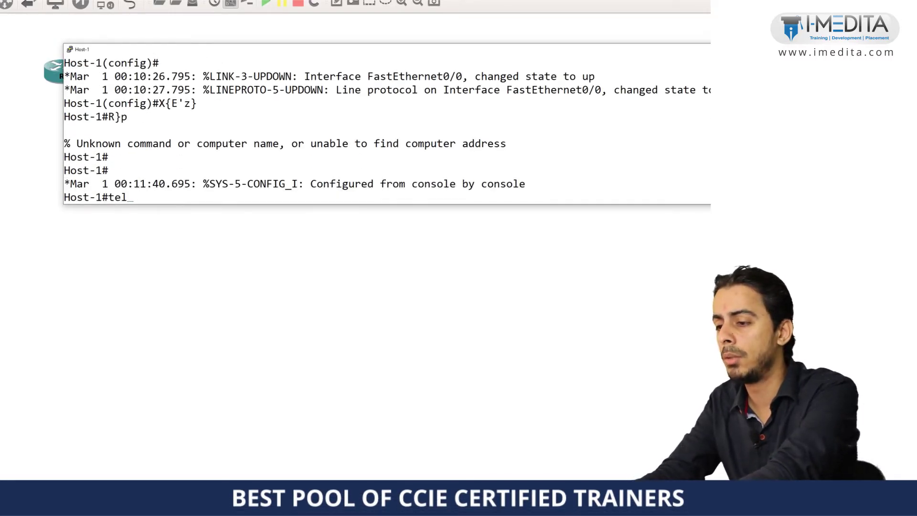
text(net 192.168.10.1)
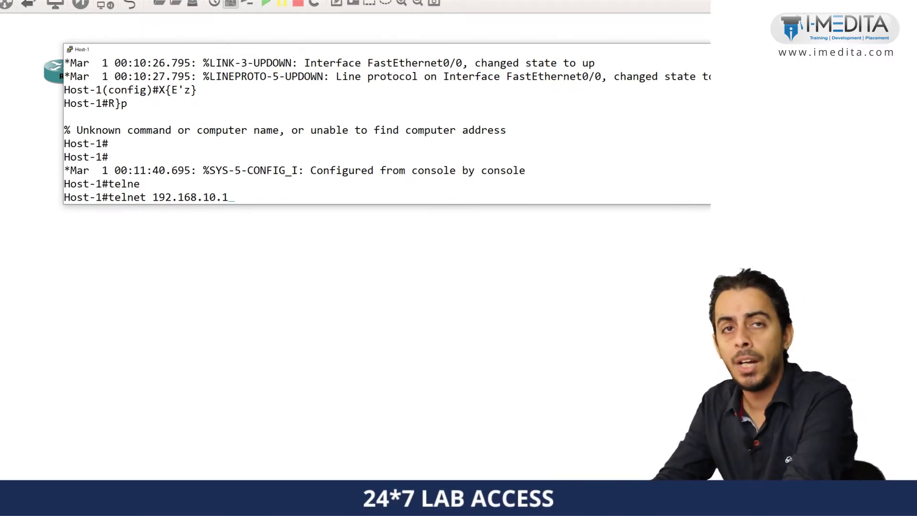
key(Return)
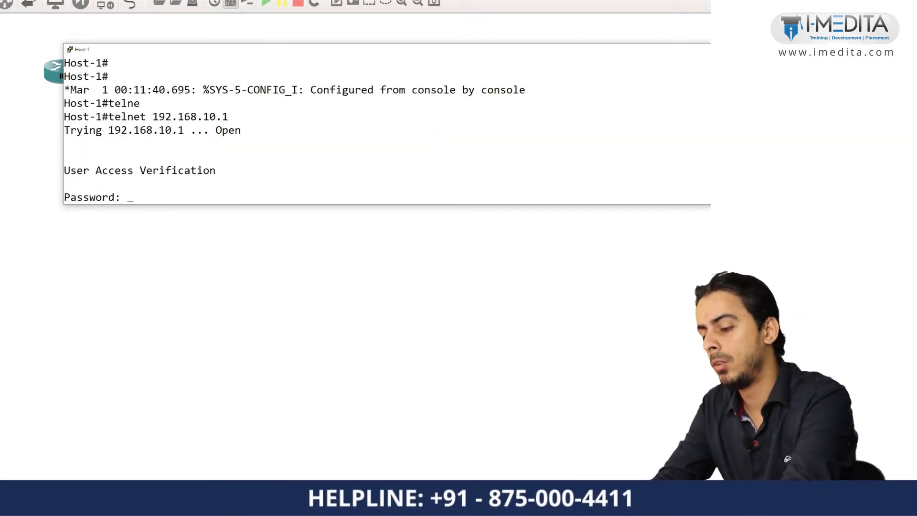
key(Return)
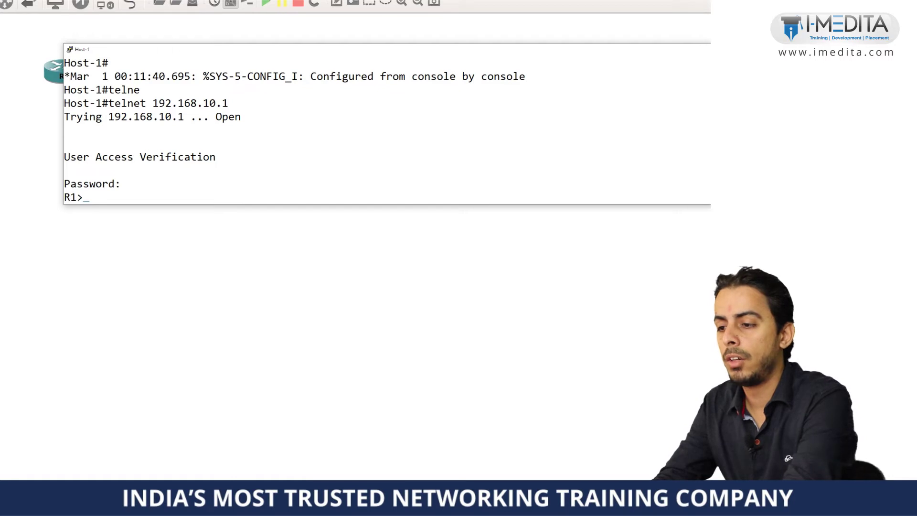
Run show ip interface brief on R1 over the Telnet session.
text(ena)
key(BackSpace)
key(BackSpace)
key(BackSpace)
text(shwo ip i)
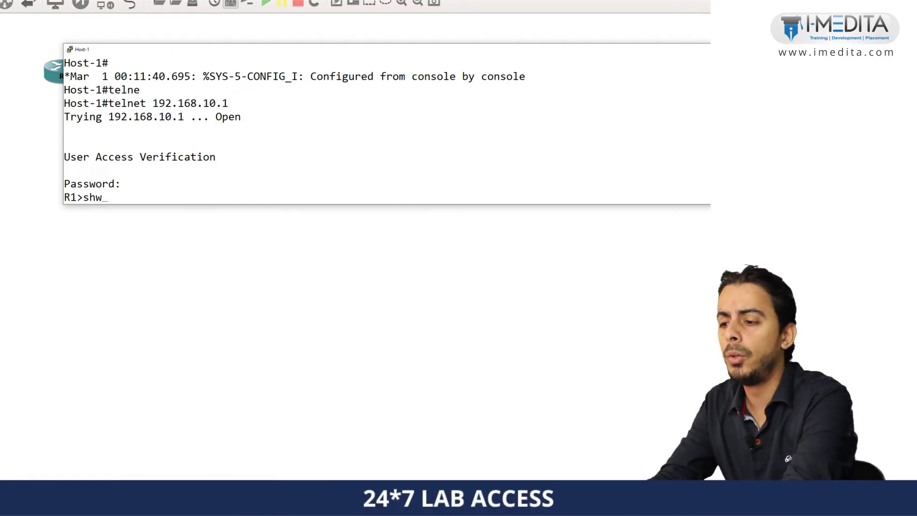
key(BackSpace)
key(BackSpace)
key(BackSpace)
key(BackSpace)
key(BackSpace)
key(BackSpace)
key(BackSpace)
text(ow inte)
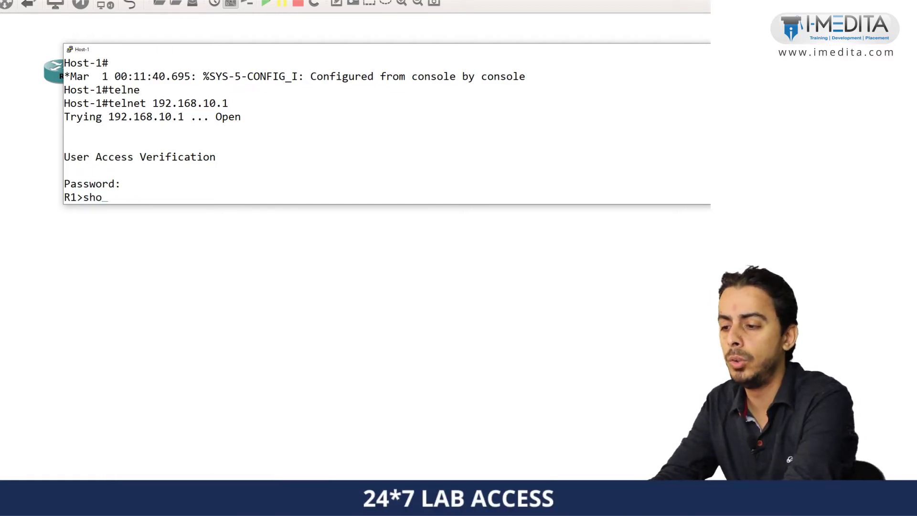
key(BackSpace)
key(BackSpace)
key(BackSpace)
key(BackSpace)
text(ip int)
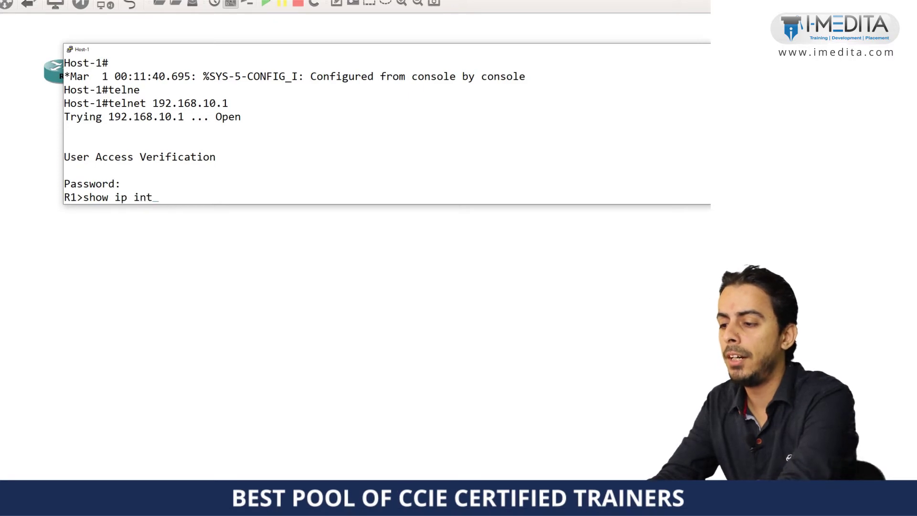
text(erface brief)
key(BackSpace)
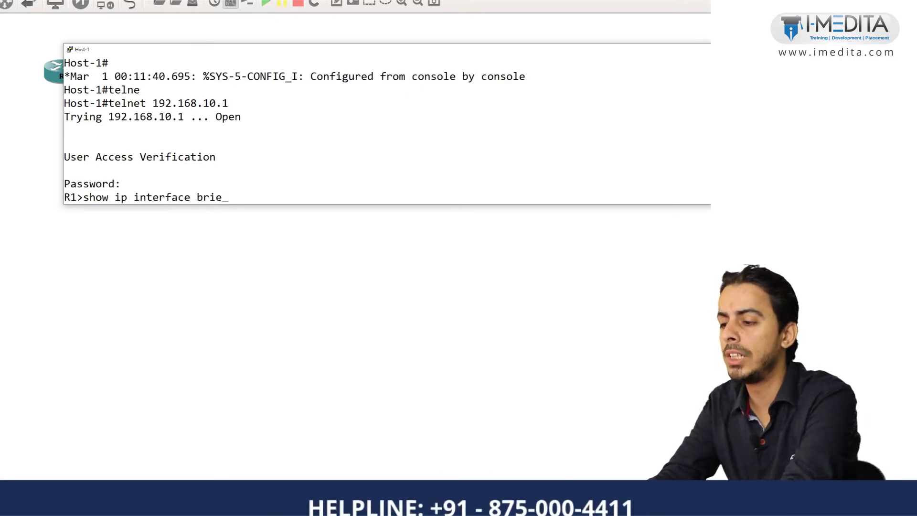
text(f)
key(Return)
Display R1's show version output, then exit the Telnet session.
key(Return)
key(Return)
text(show ver)
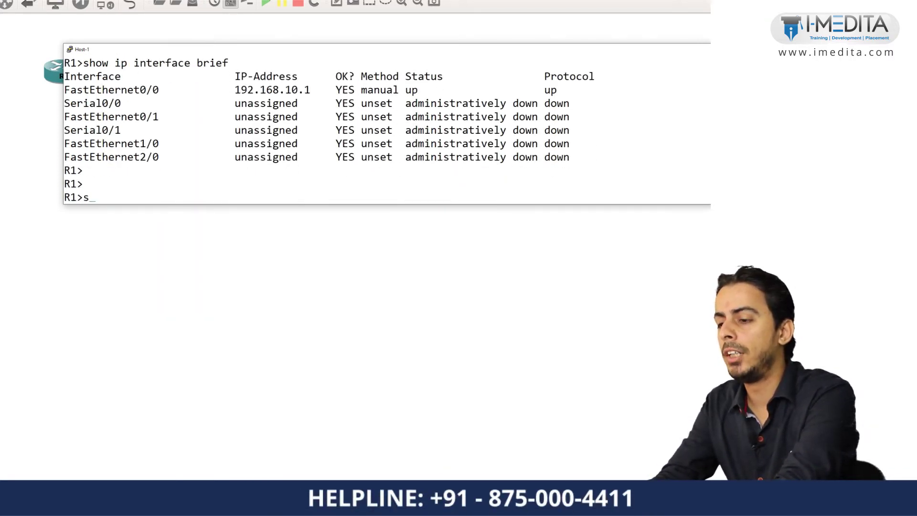
key(Tab)
key(Return)
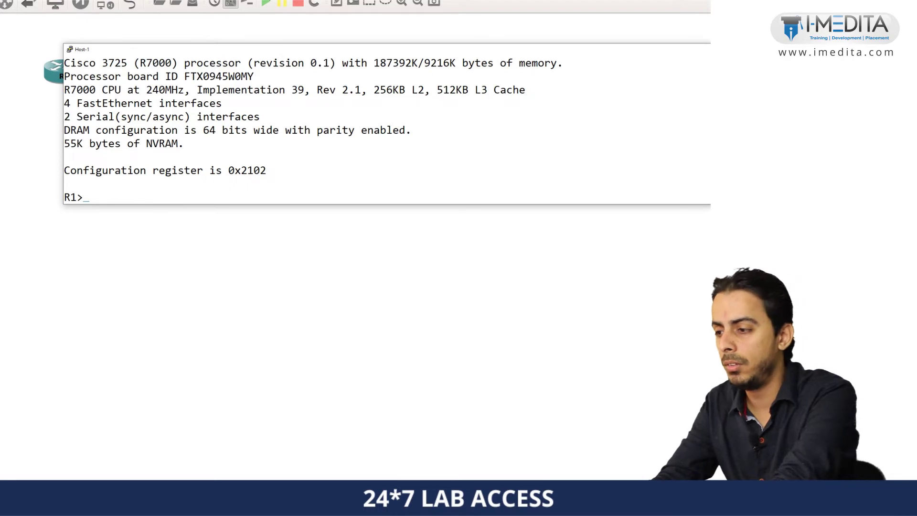
text(exit)
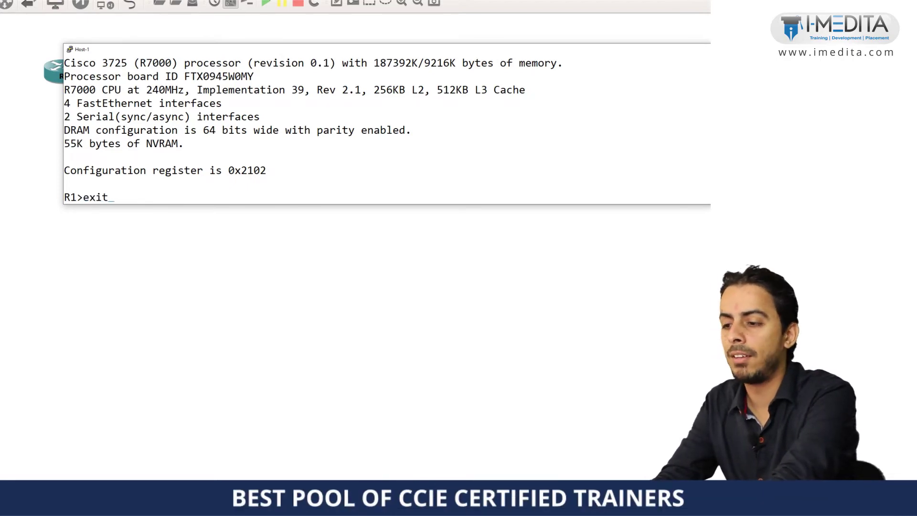
key(Return)
key(Return)
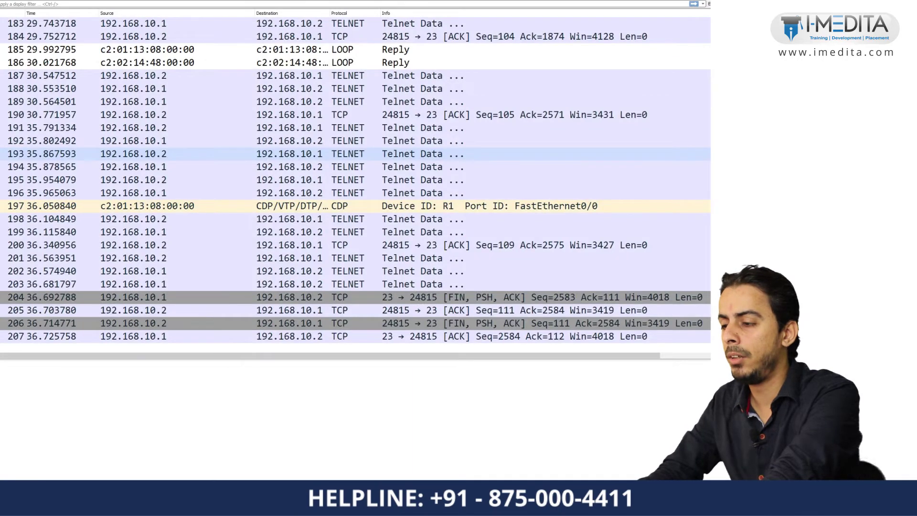
Follow the TCP stream of a Telnet packet between 192.168.10.1 and 192.168.10.2.
scroll(356, 186, up, 17)
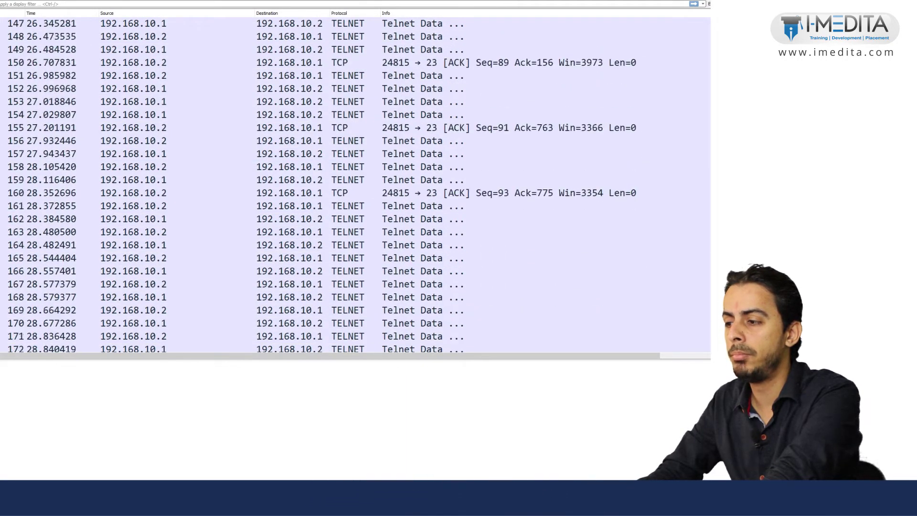
scroll(355, 186, up, 20)
scroll(355, 186, down, 6)
scroll(356, 186, down, 3)
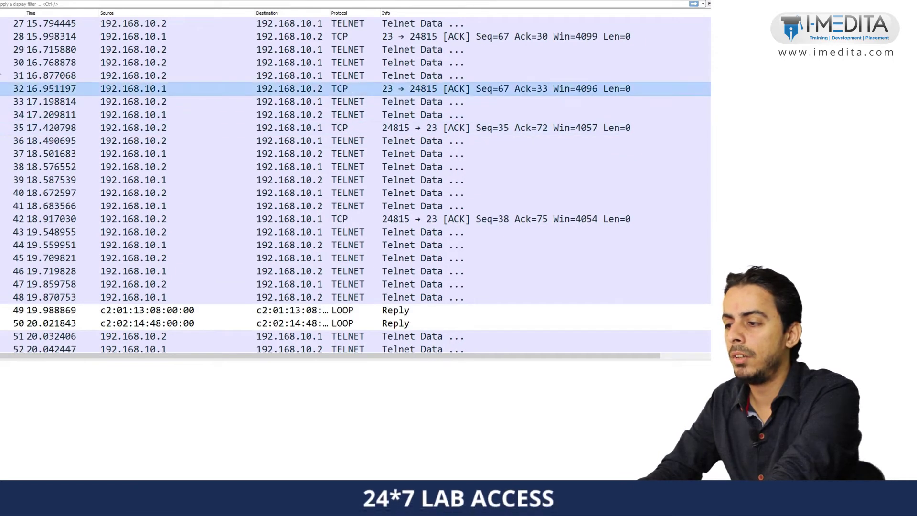
right_click(290, 98)
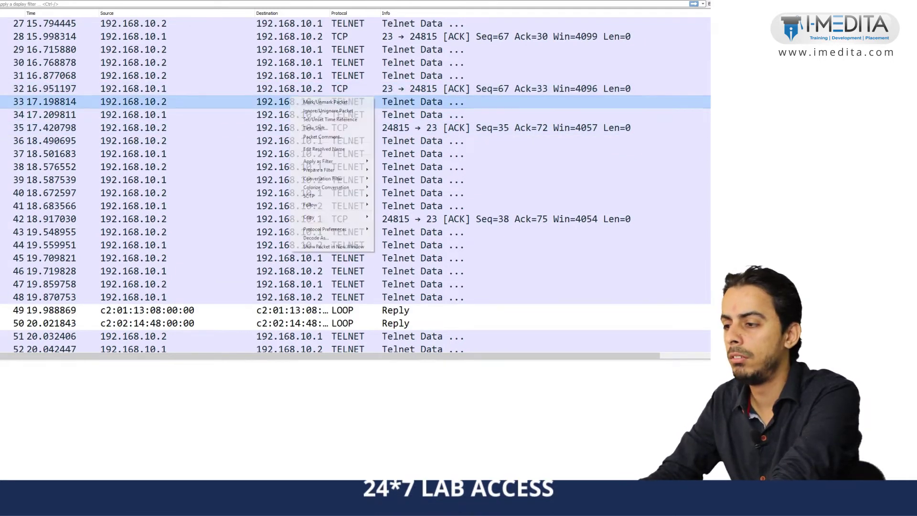
mouse_move(315, 204)
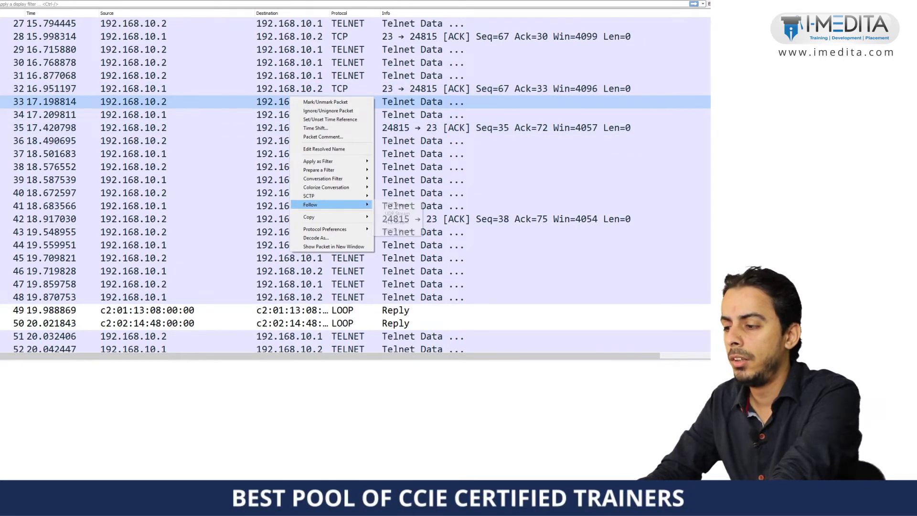
click(394, 205)
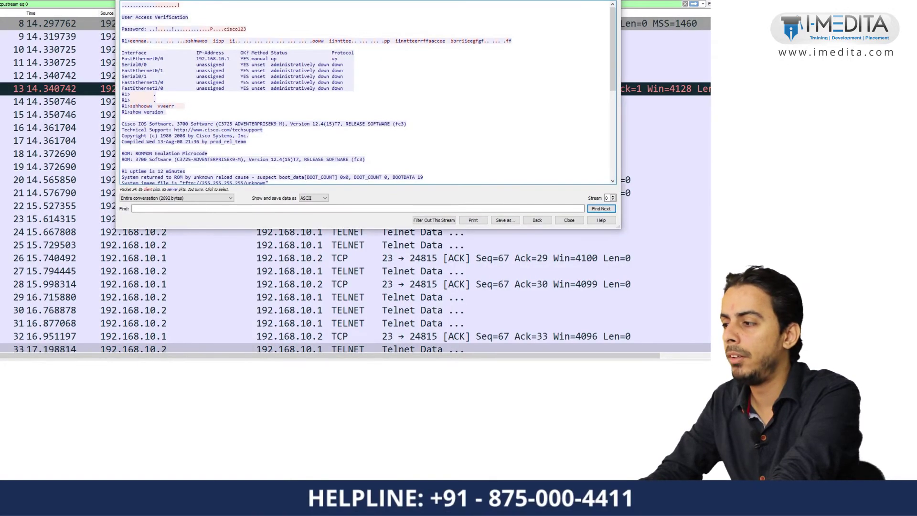
Maximize the Telnet stream window, highlight the clear-text password, then close the stream.
key(super+Up)
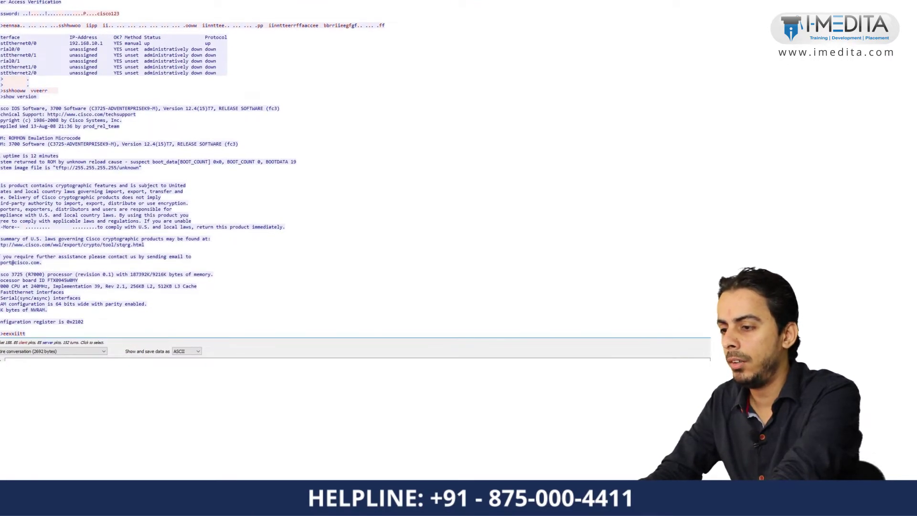
scroll(192, 168, down, 1)
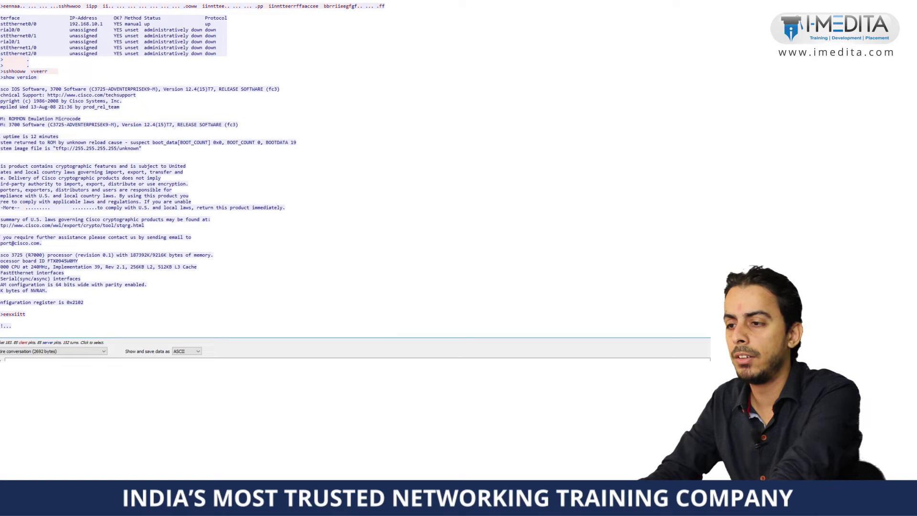
scroll(193, 168, up, 1)
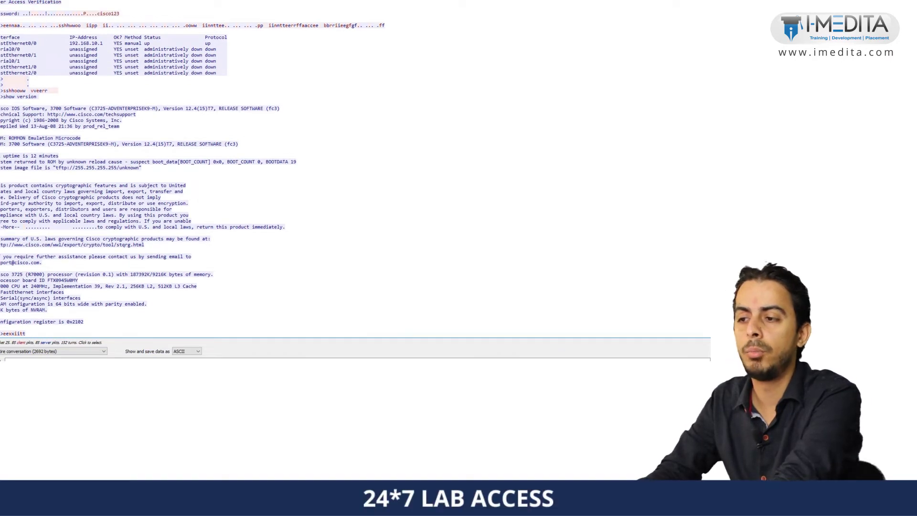
double_click(108, 14)
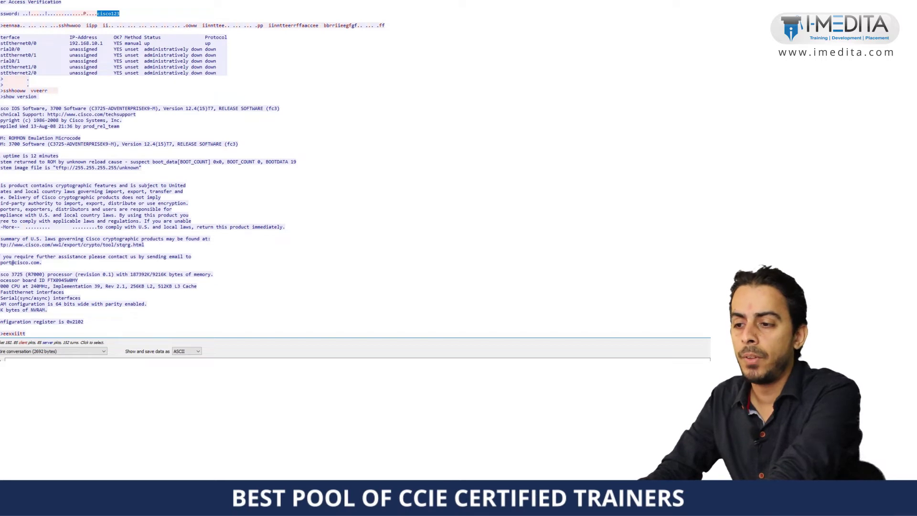
scroll(192, 168, down, 1)
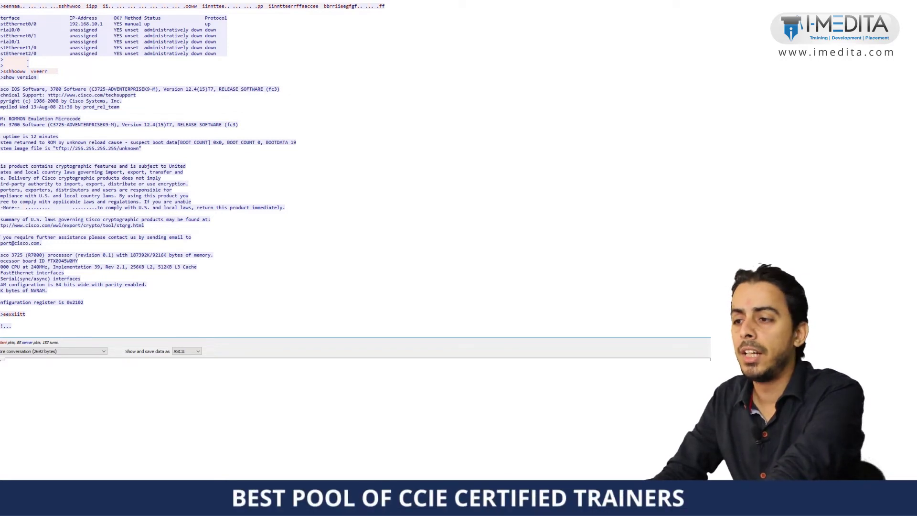
key(Escape)
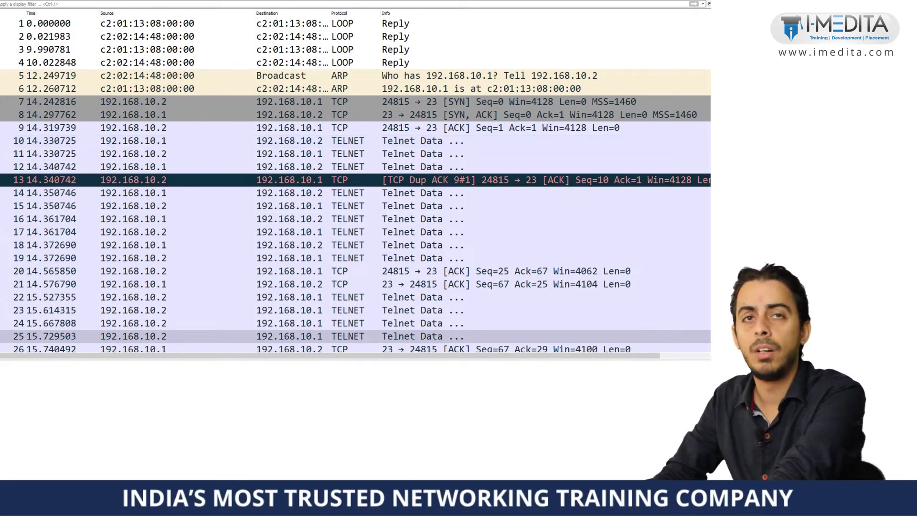
Scroll the packet list down to around frame 59 to review the remaining Telnet packets.
scroll(356, 185, down, 6)
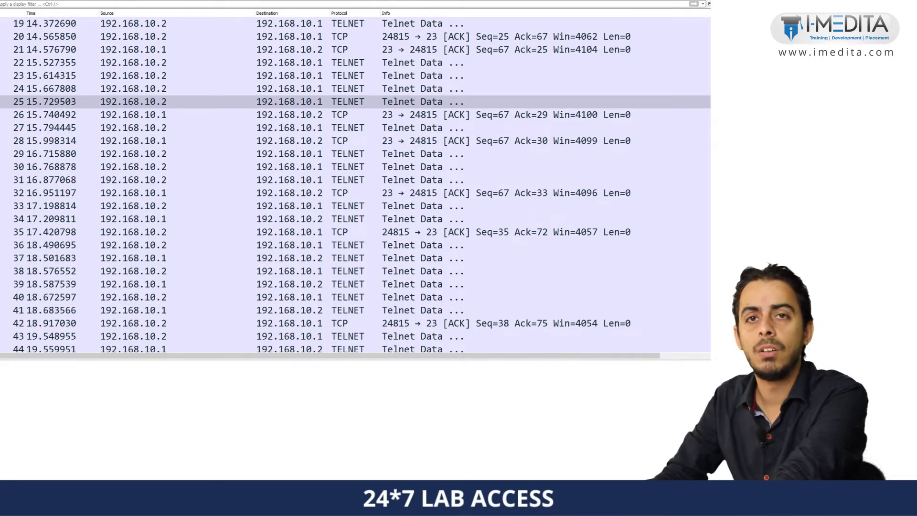
scroll(356, 185, down, 13)
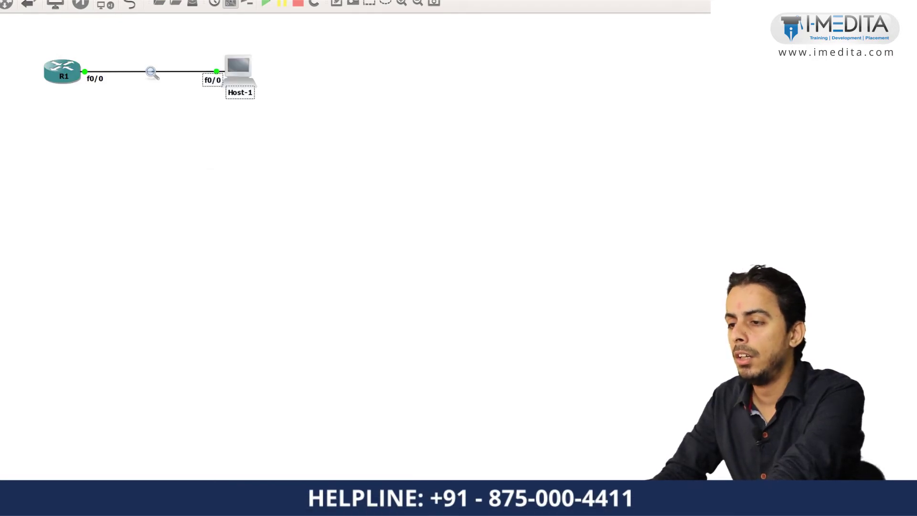
click(62, 71)
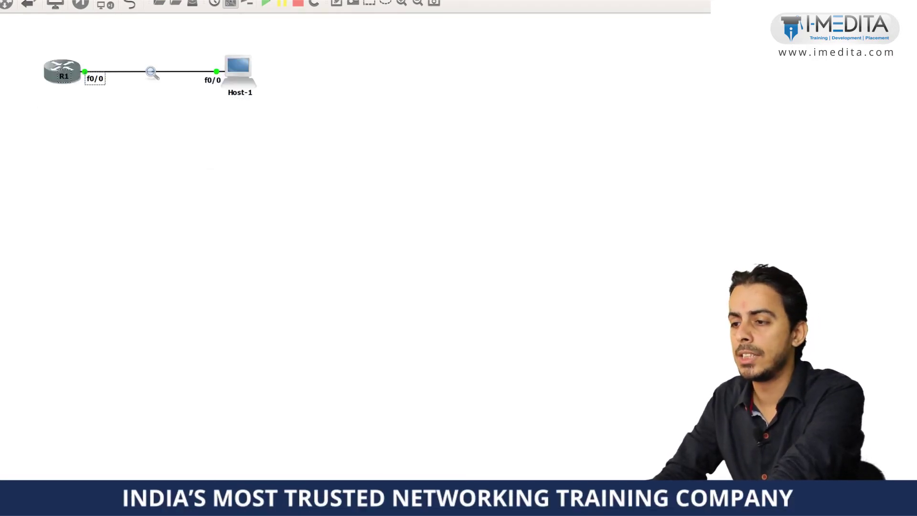
key(Escape)
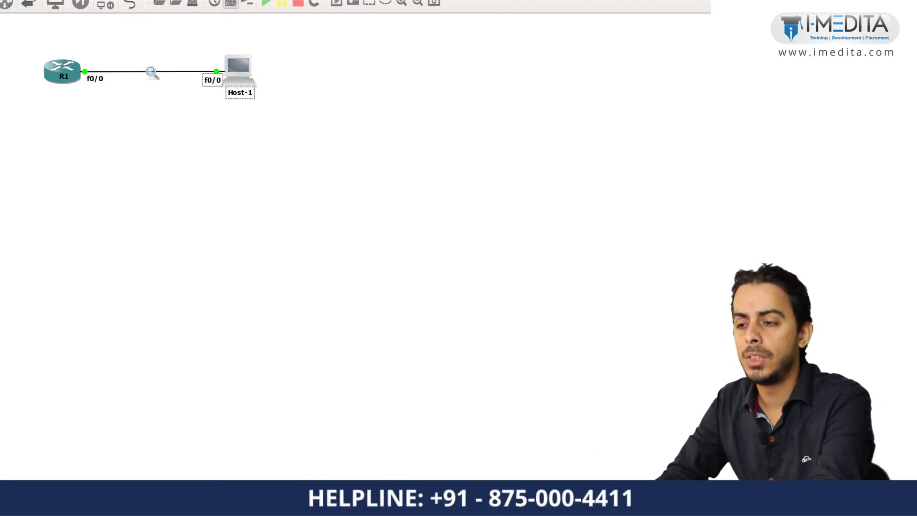
key(Escape)
drag(26, 36, 105, 103)
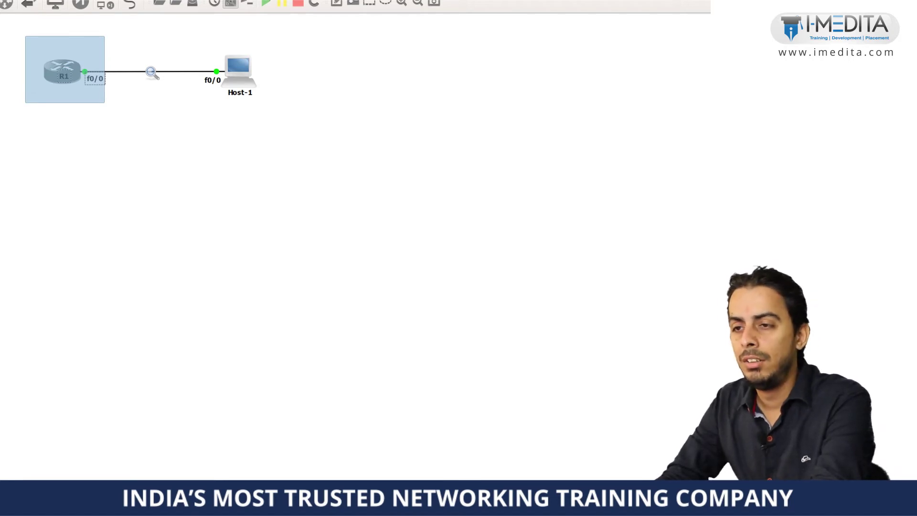
drag(104, 102, 104, 102)
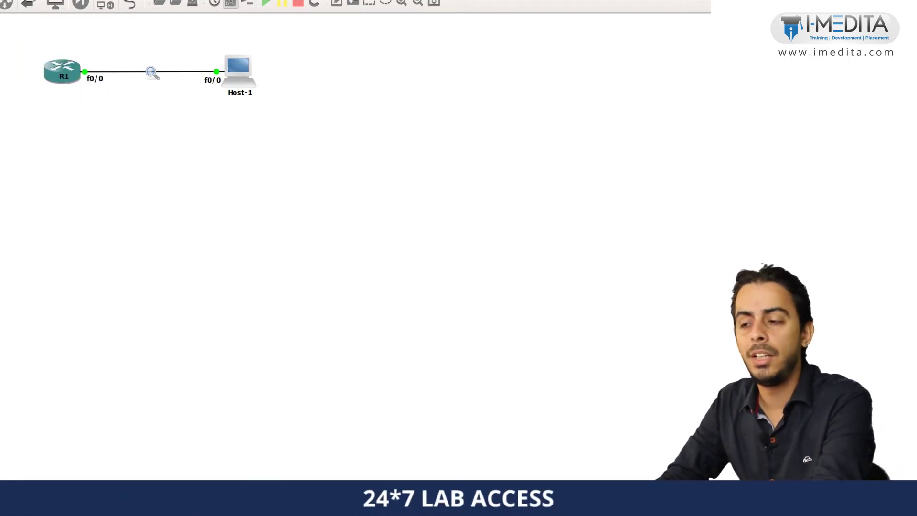
drag(91, 42, 206, 115)
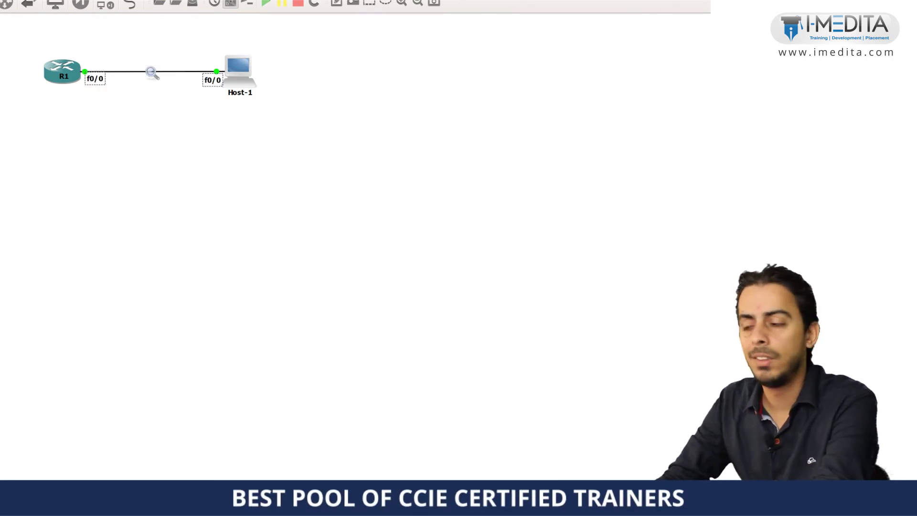
drag(75, 34, 218, 121)
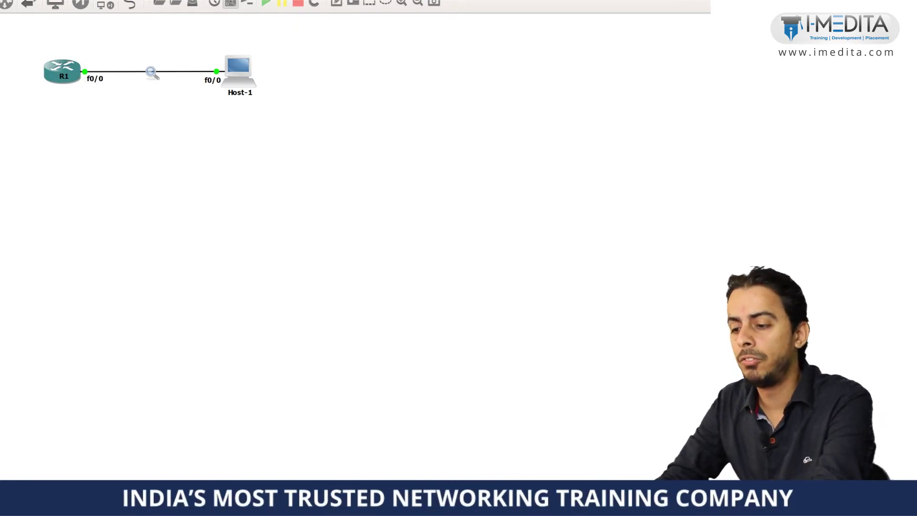
key(alt+Tab)
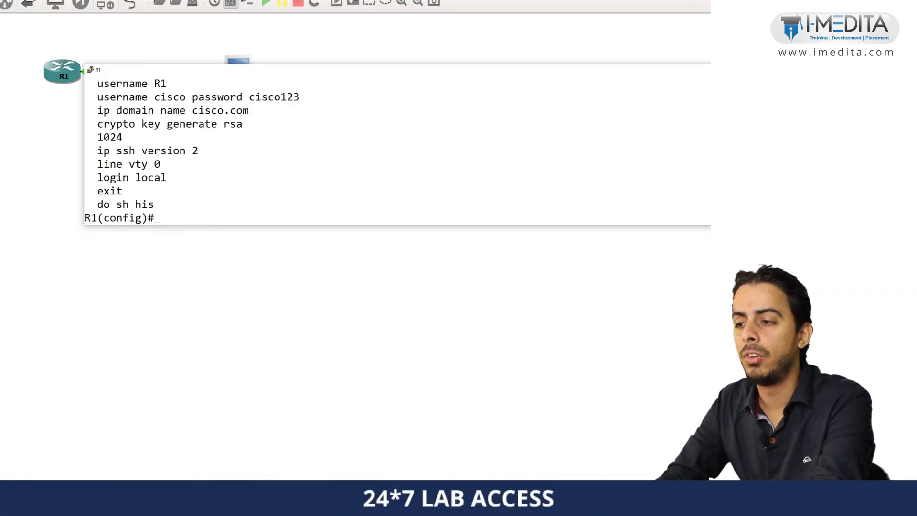
double_click(177, 73)
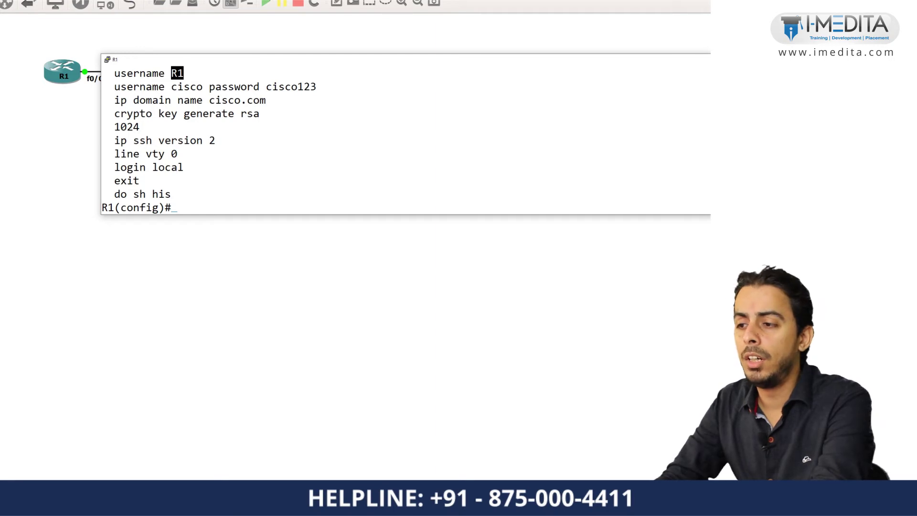
drag(191, 59, 175, 97)
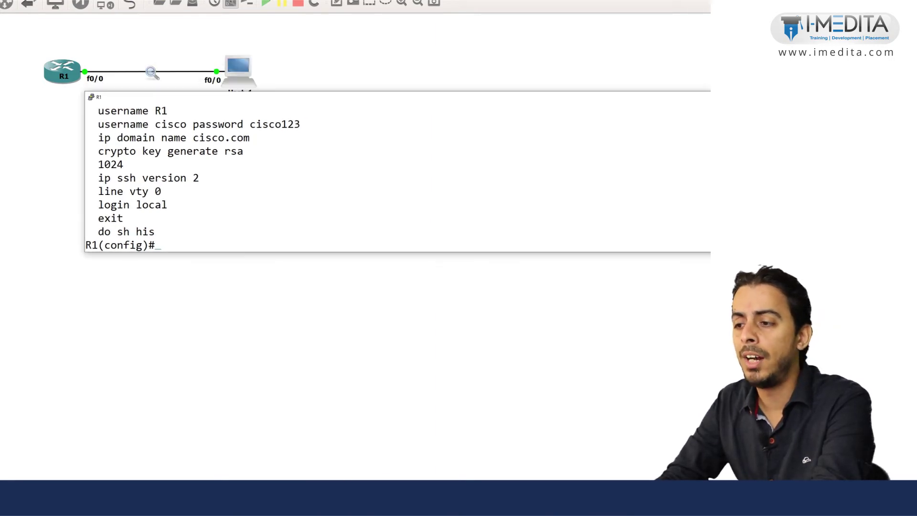
double_click(171, 124)
double_click(274, 124)
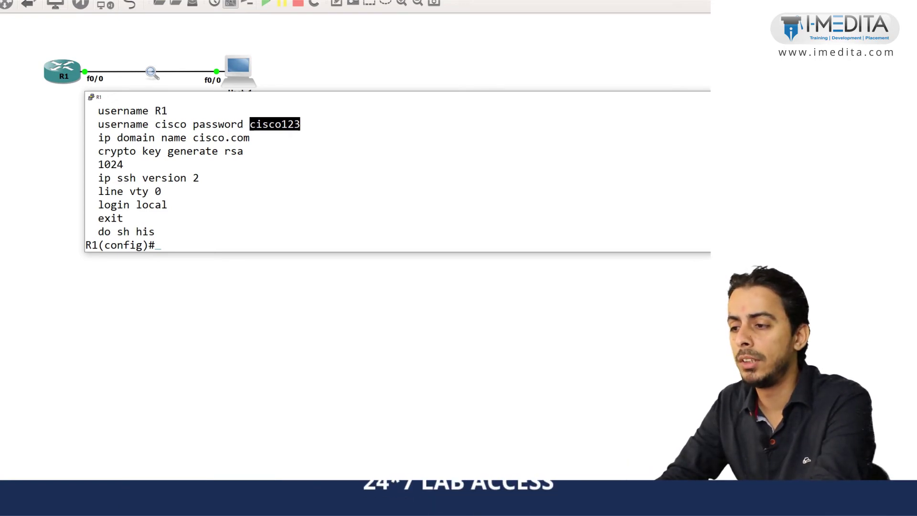
double_click(135, 137)
click(135, 138)
double_click(221, 137)
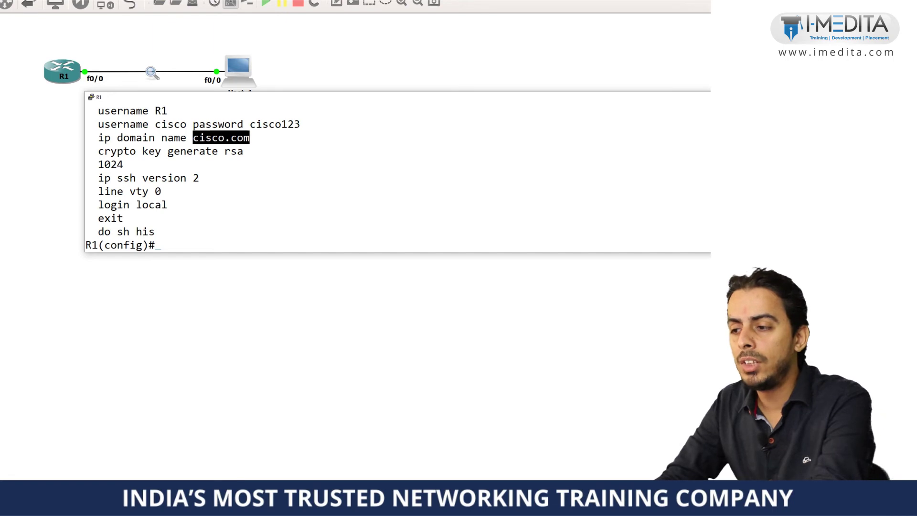
double_click(234, 151)
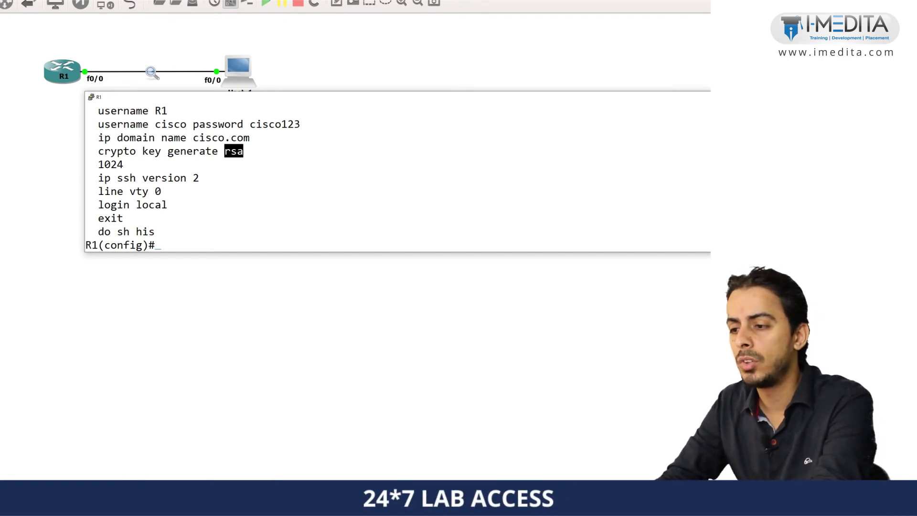
double_click(110, 164)
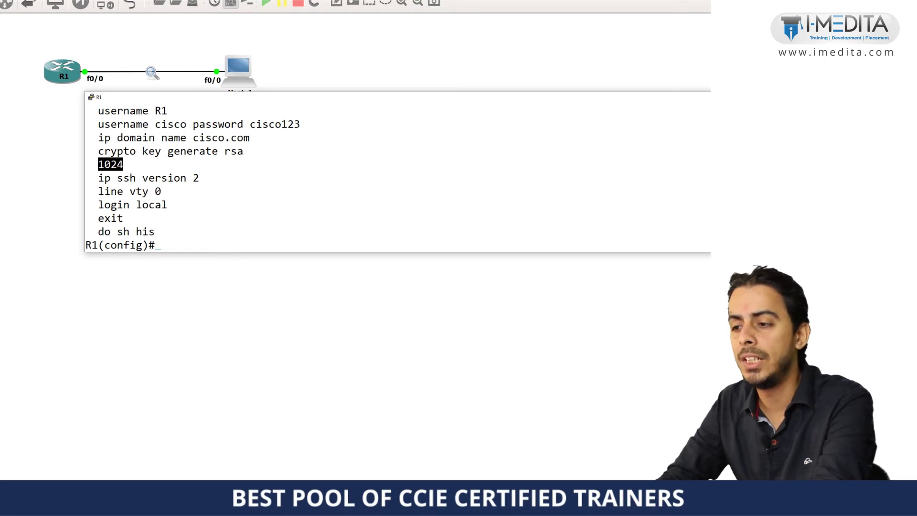
double_click(234, 151)
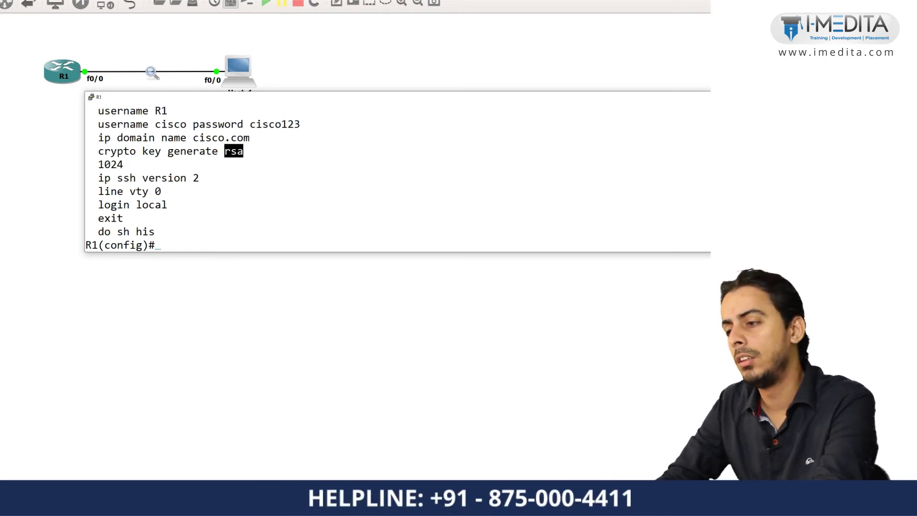
drag(286, 178, 98, 178)
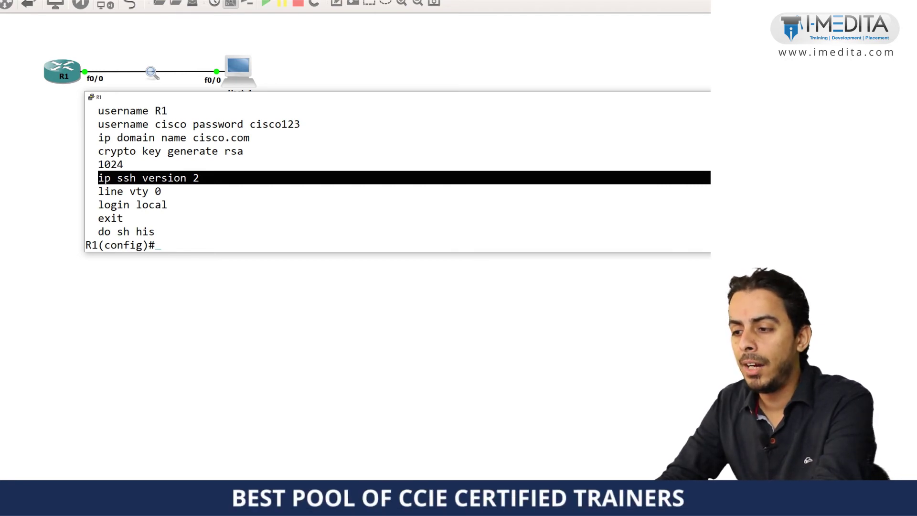
drag(91, 191, 161, 191)
click(158, 191)
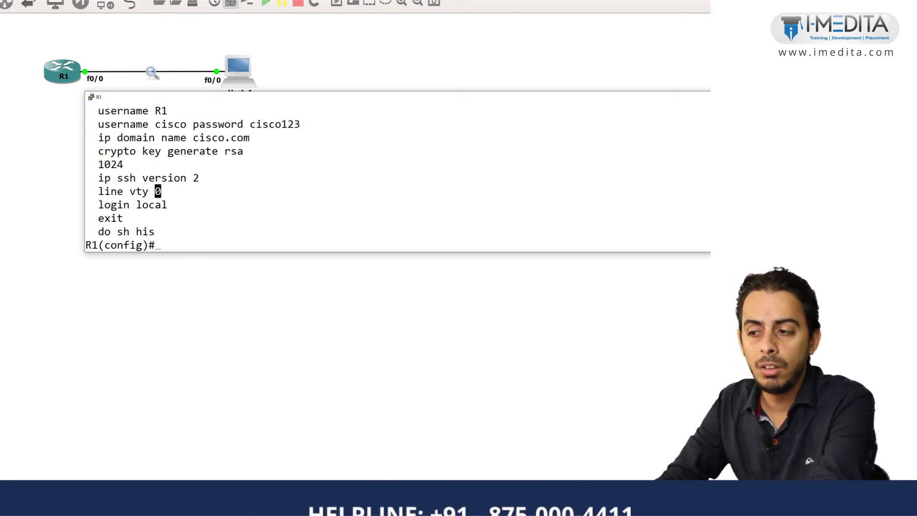
drag(92, 191, 161, 191)
double_click(113, 205)
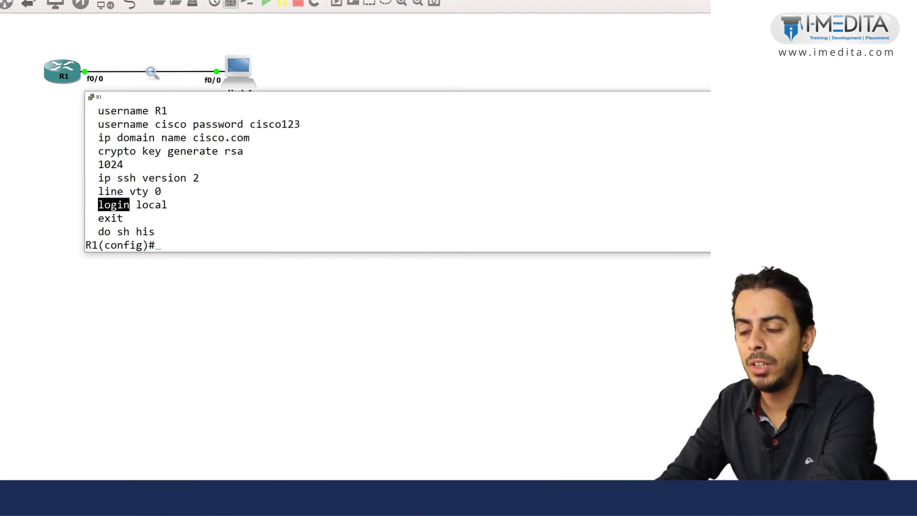
double_click(151, 205)
double_click(123, 124)
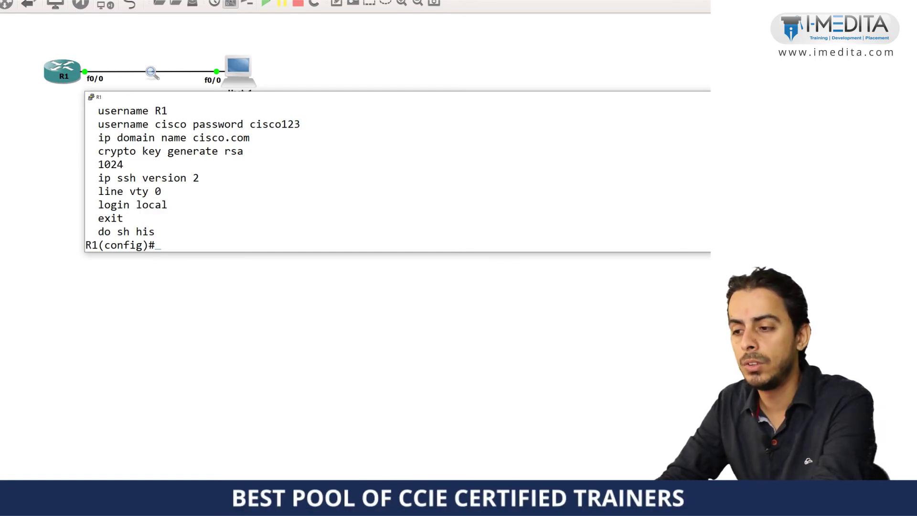
triple_click(114, 204)
click(113, 205)
triple_click(123, 124)
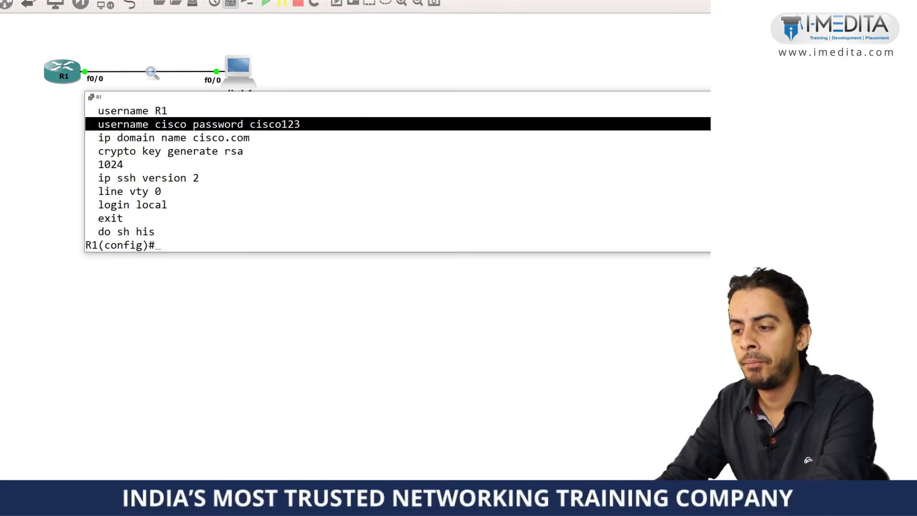
drag(115, 218, 122, 111)
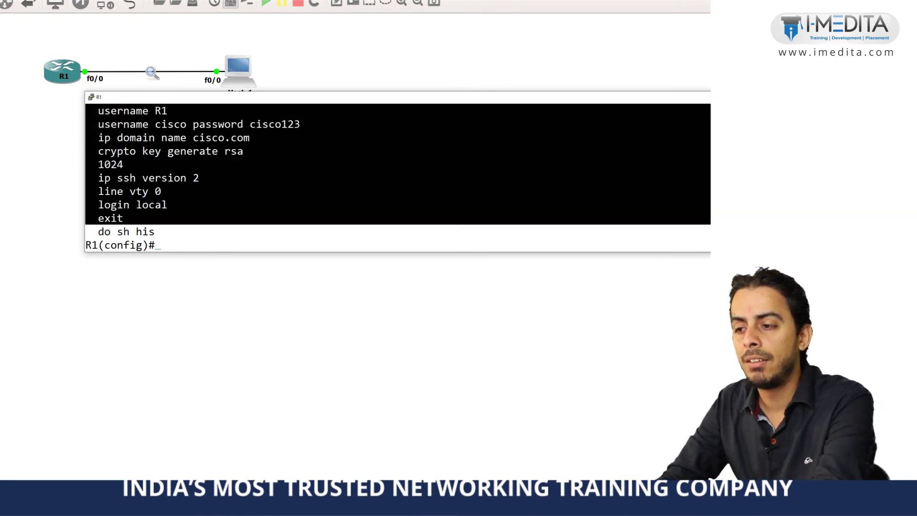
From Host-1, connect with ssh -l cisco 192.168.10.1 and log in to R1.
key(alt+Tab)
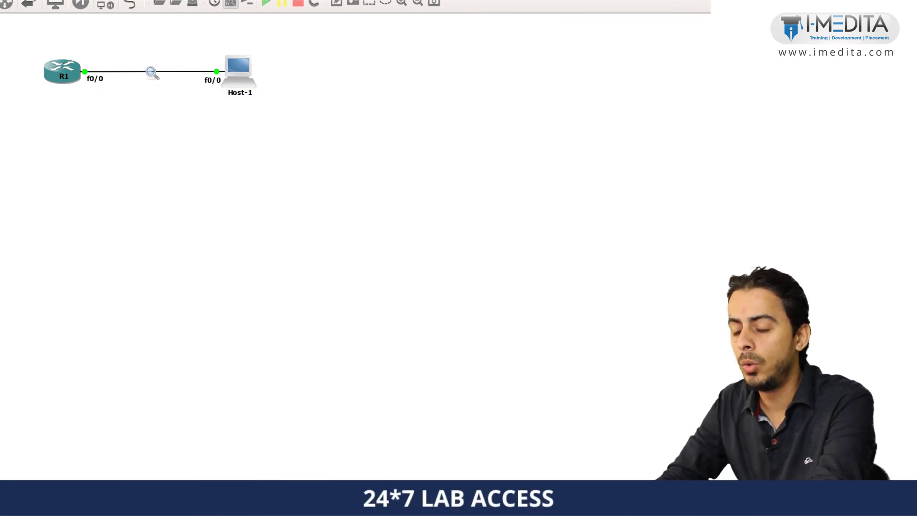
key(alt+Tab)
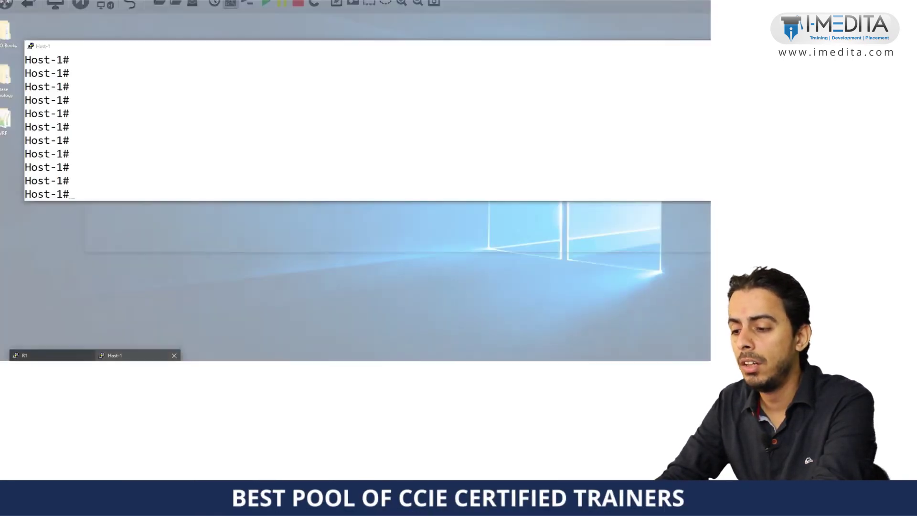
text(ssh -l cisco 192.168.10.1)
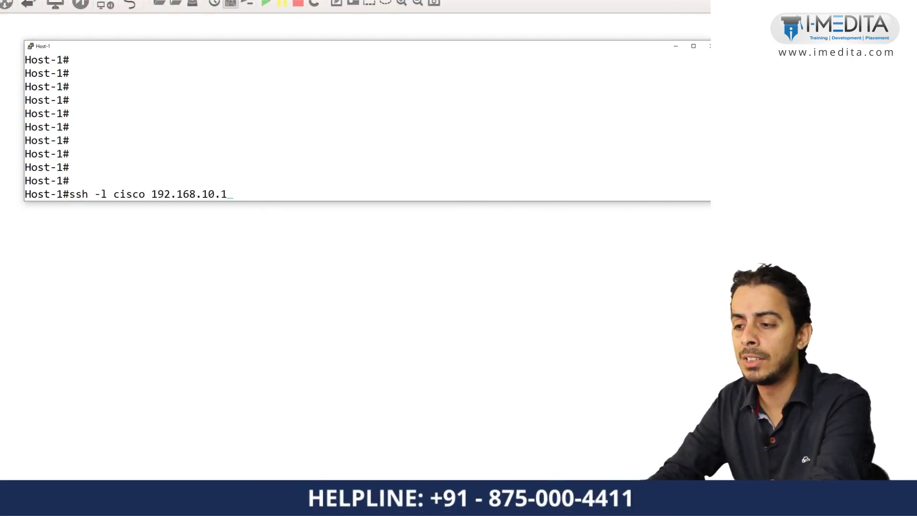
double_click(101, 194)
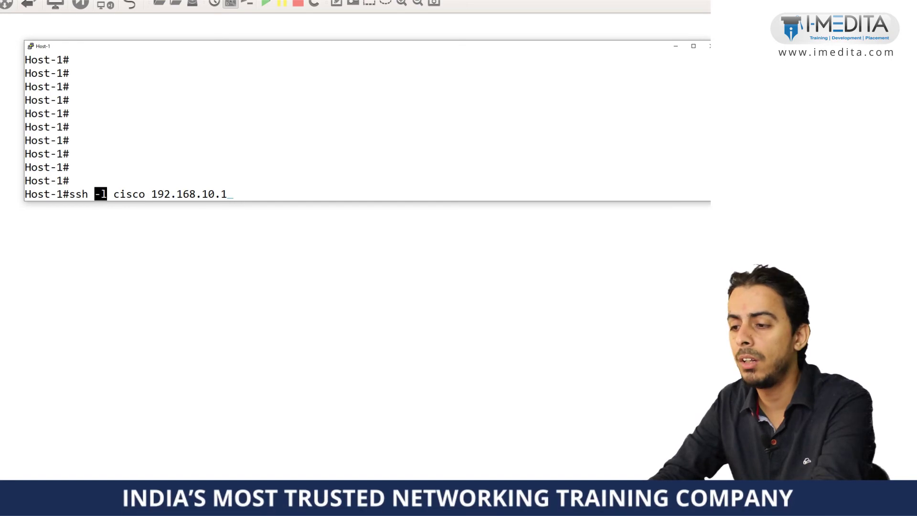
double_click(129, 194)
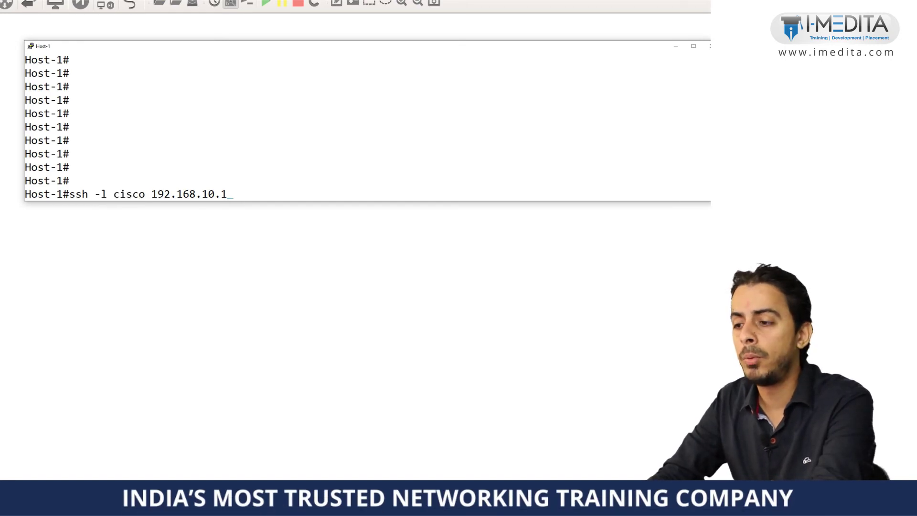
double_click(189, 194)
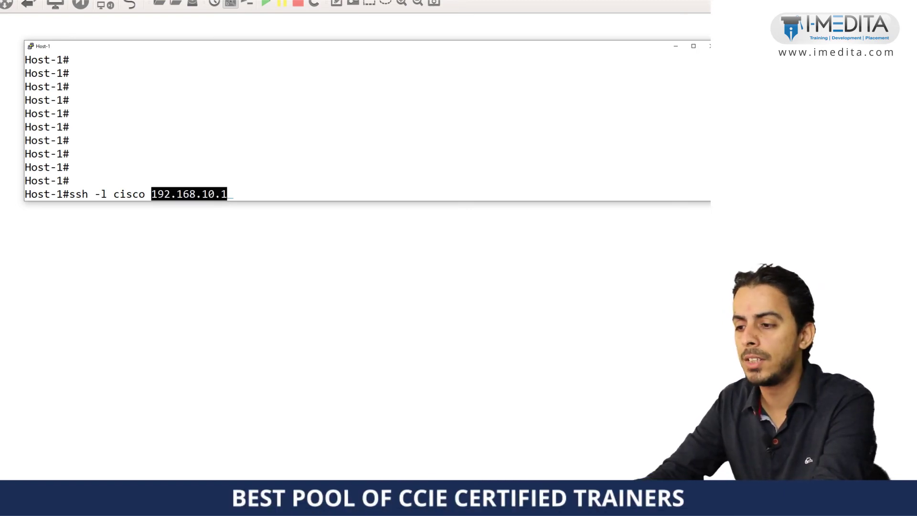
key(Return)
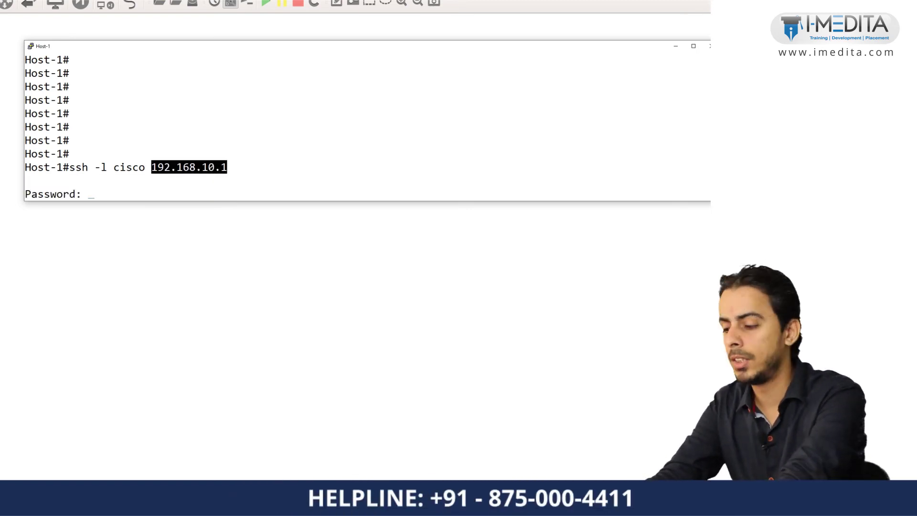
key(Return)
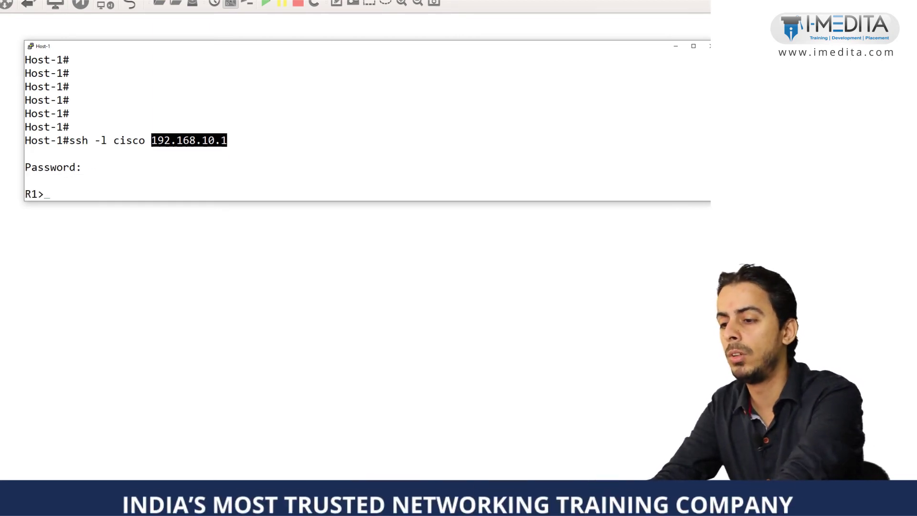
Run show ip interface brief and show version on R1, then exit the SSH session.
text(s)
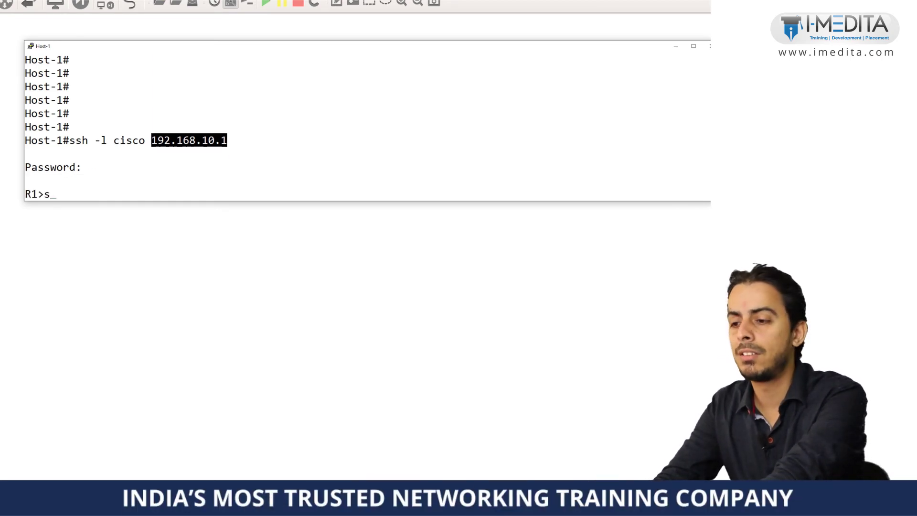
text(how ip inter)
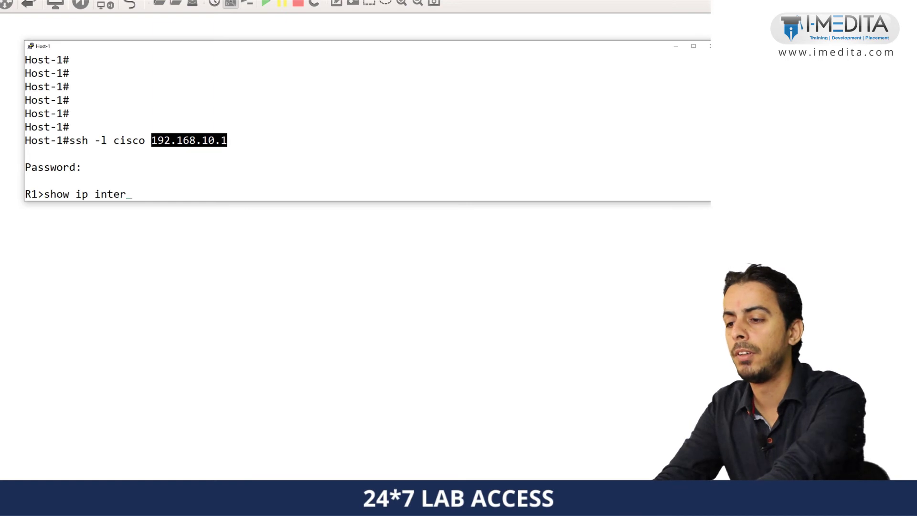
text(face br)
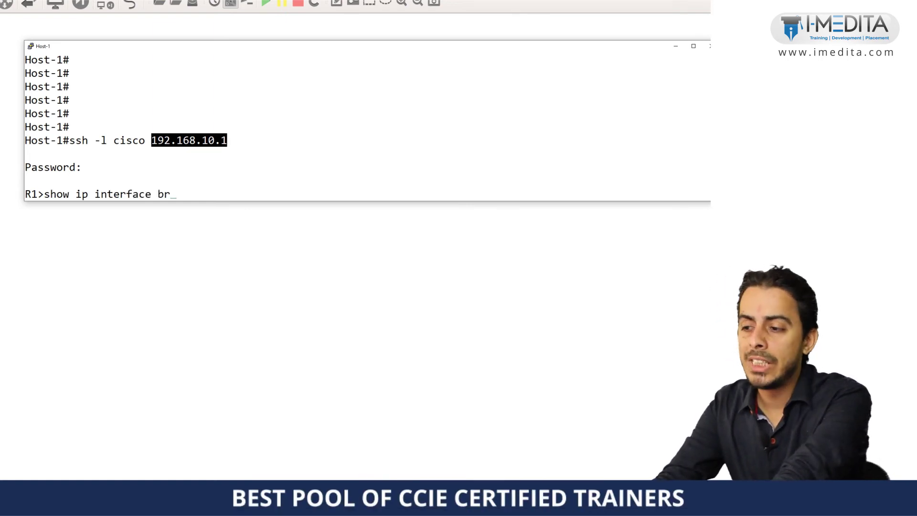
key(Return)
key(Return)
key(Return)
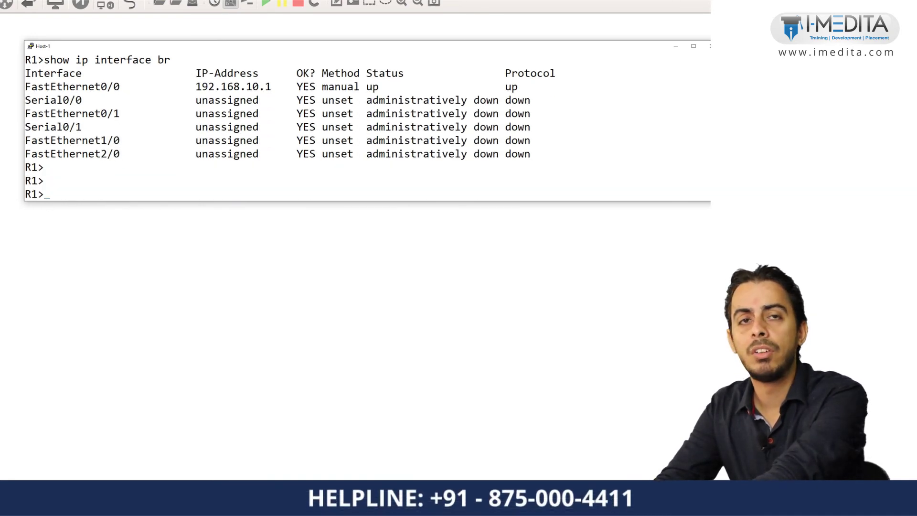
text(show vers)
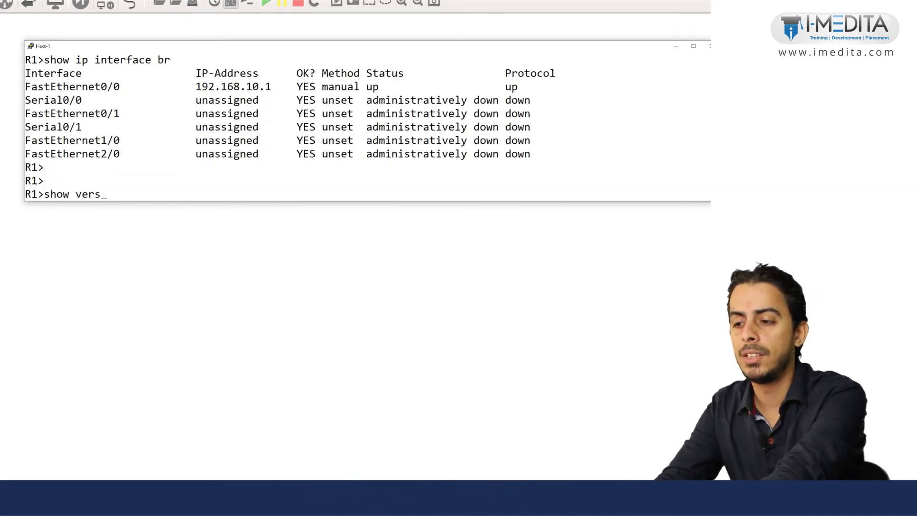
key(Tab)
key(Return)
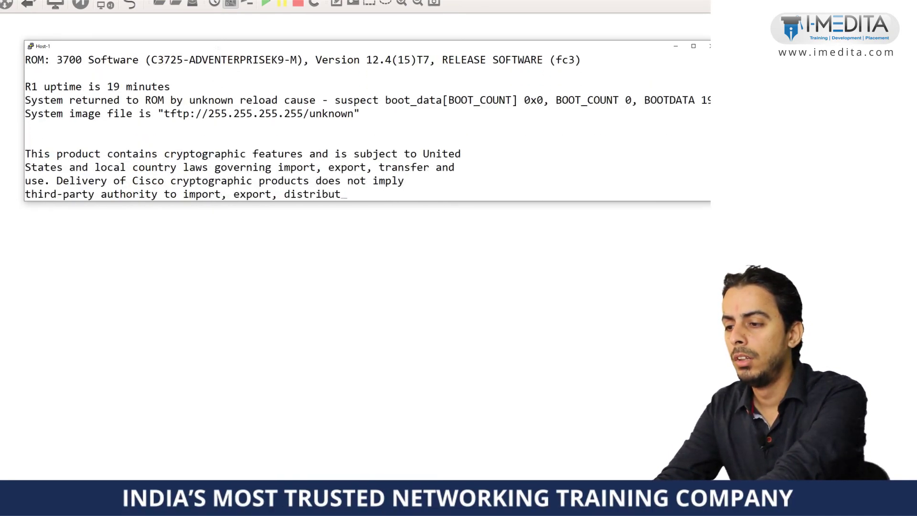
key(space)
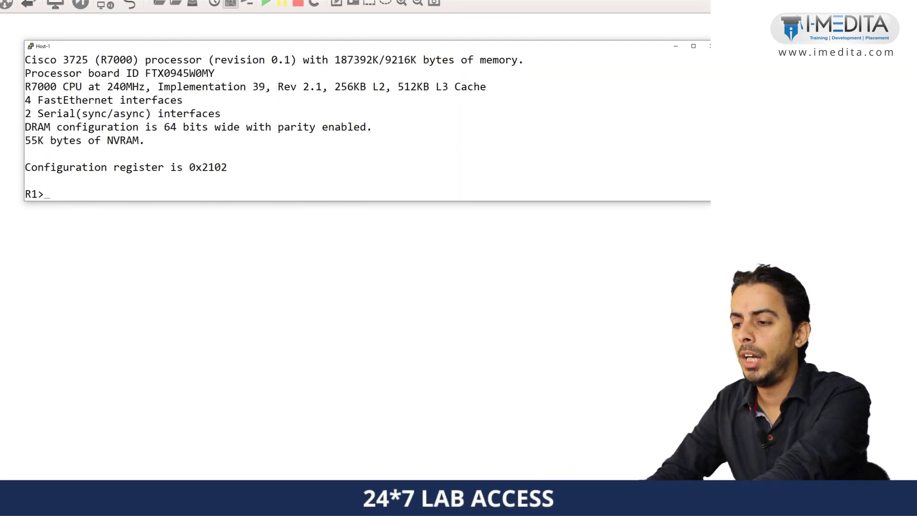
text(exit)
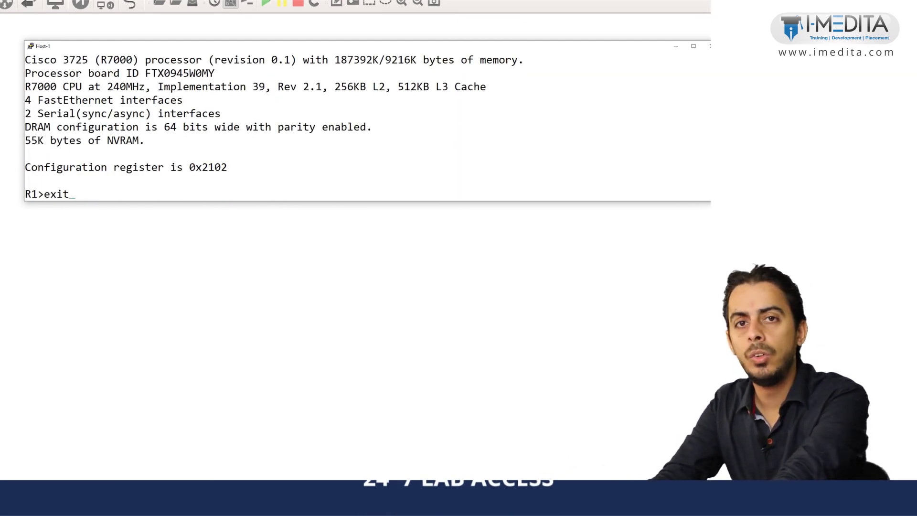
key(Return)
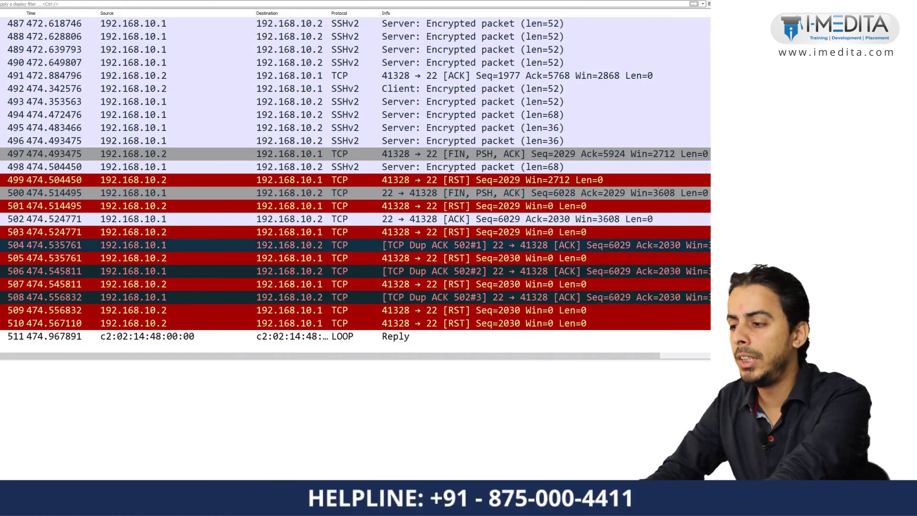
Select an SSHv2 packet and follow its TCP stream.
scroll(356, 186, up, 12)
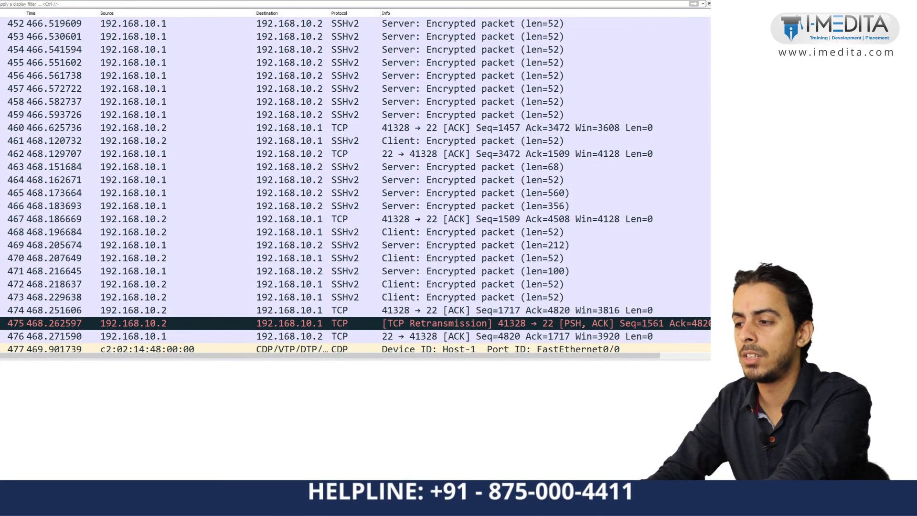
scroll(355, 186, up, 3)
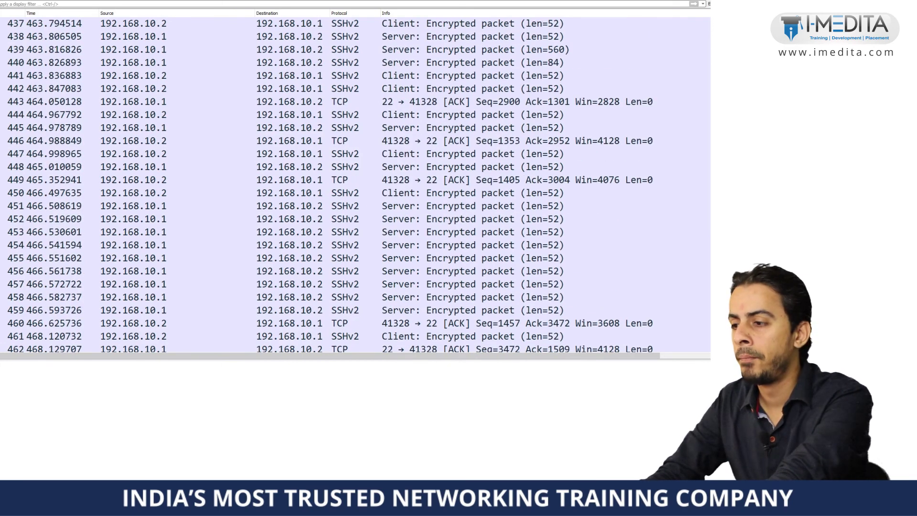
scroll(355, 187, up, 8)
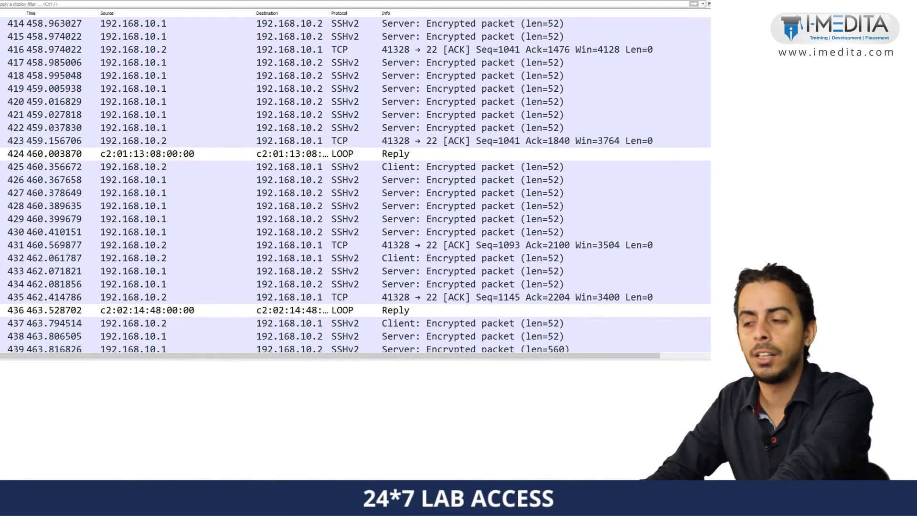
scroll(355, 187, down, 20)
scroll(271, 114, up, 3)
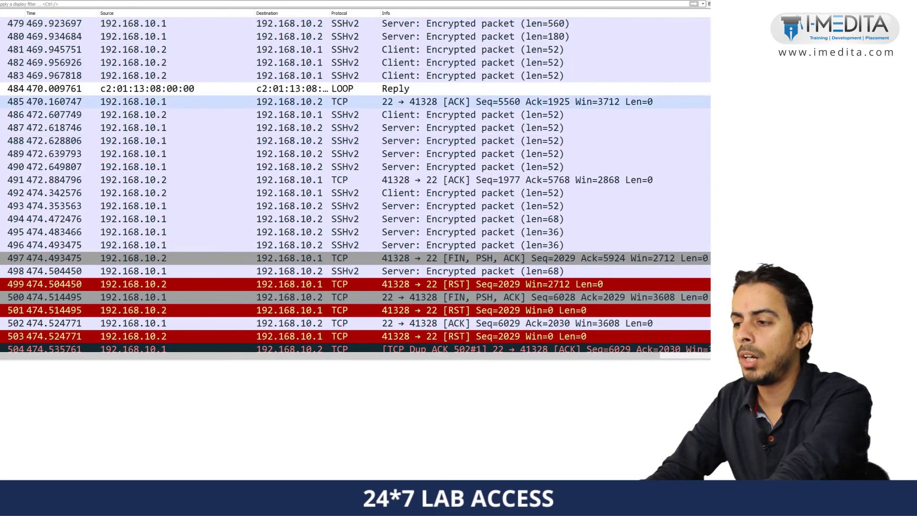
click(271, 115)
right_click(271, 115)
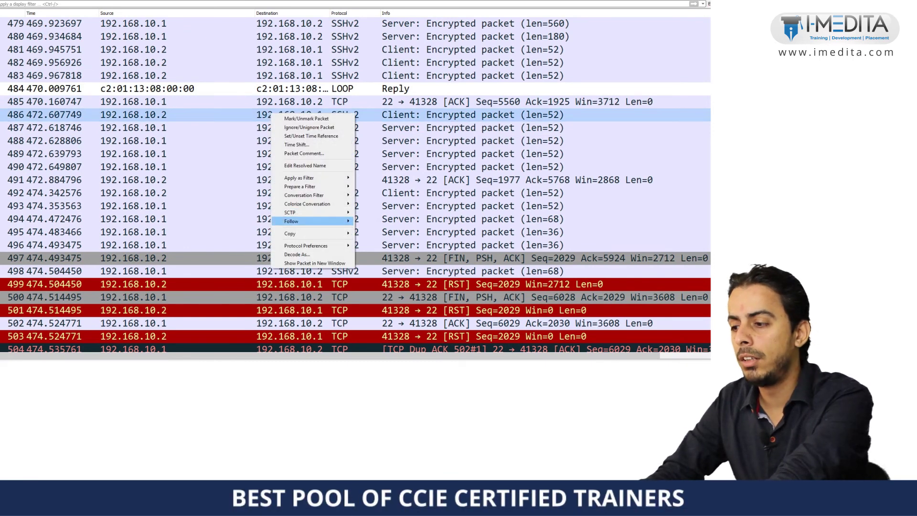
click(371, 221)
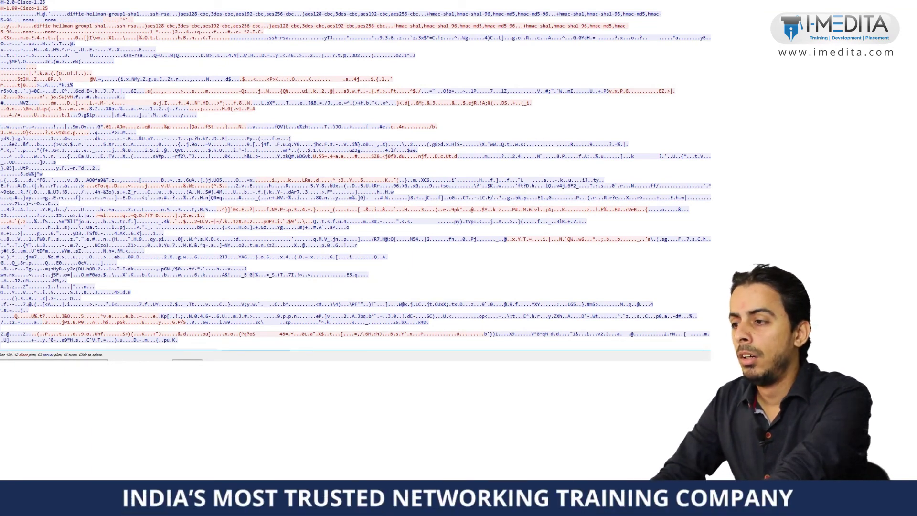
Scroll through the followed SSH stream, which shows only unreadable encrypted data.
scroll(356, 175, down, 3)
scroll(356, 175, up, 3)
scroll(356, 176, down, 3)
scroll(355, 175, down, 1)
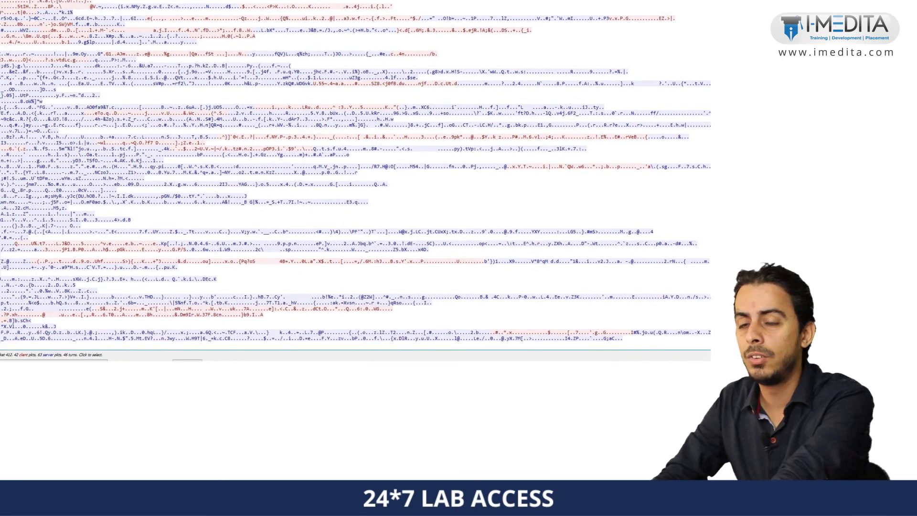
scroll(355, 175, up, 4)
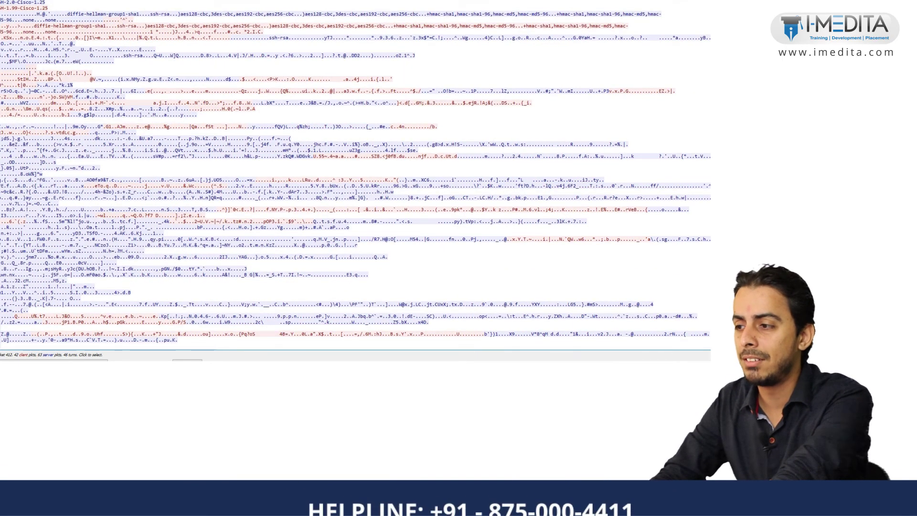
scroll(355, 175, down, 2)
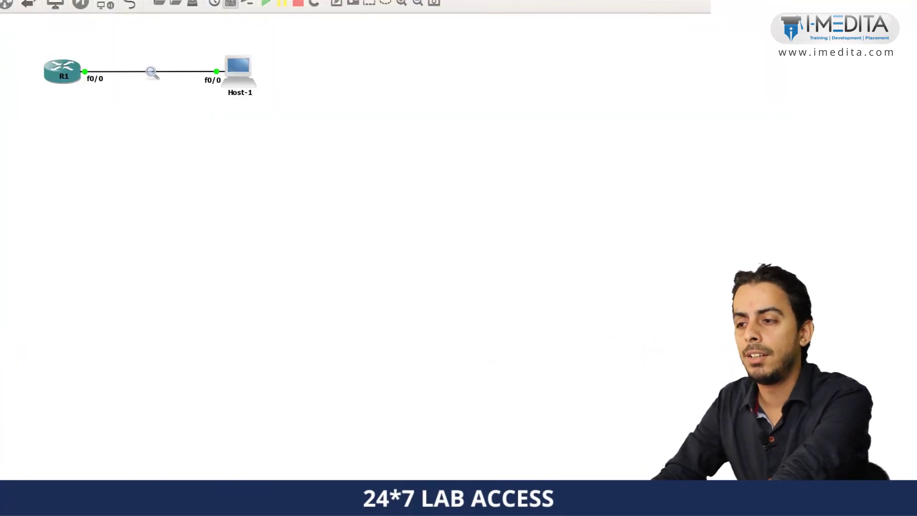
drag(105, 43, 73, 113)
drag(233, 35, 198, 107)
drag(117, 34, 33, 111)
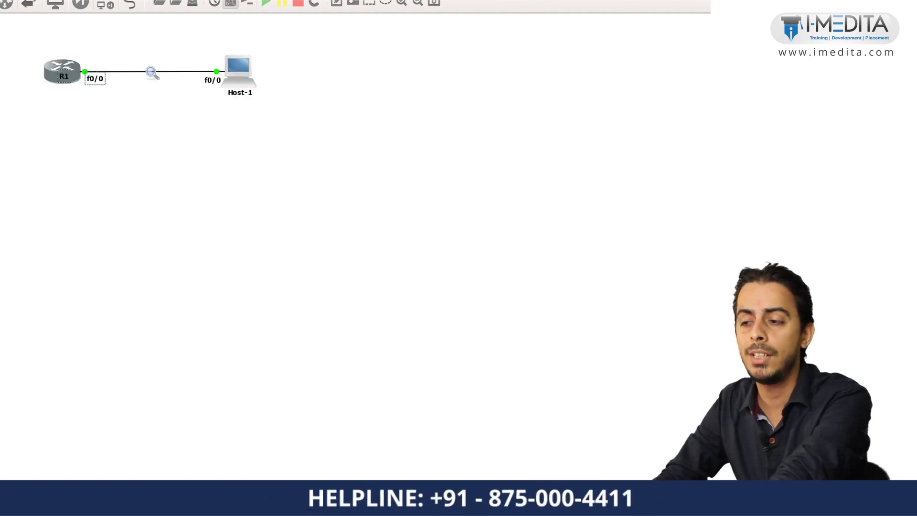
drag(175, 37, 266, 110)
drag(139, 46, 85, 86)
drag(201, 30, 264, 112)
drag(111, 49, 12, 114)
key(Escape)
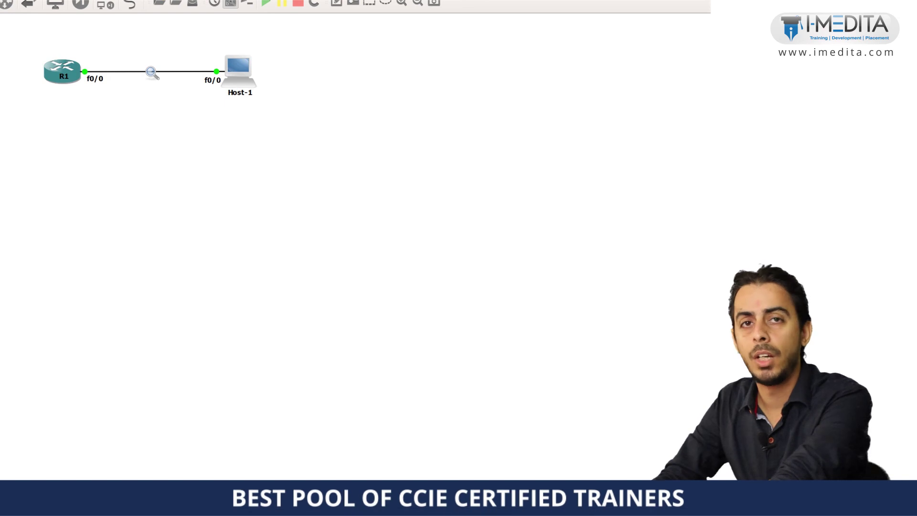